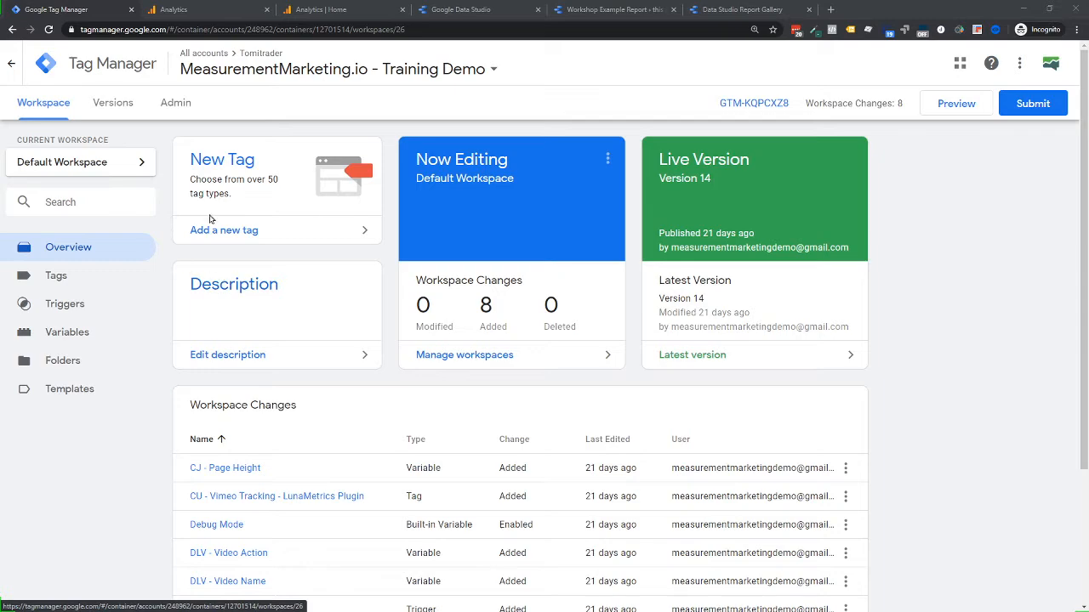
Step: Review the Tomitrader account's settings and its delete option, then return to the account and container administration overview
click(176, 104)
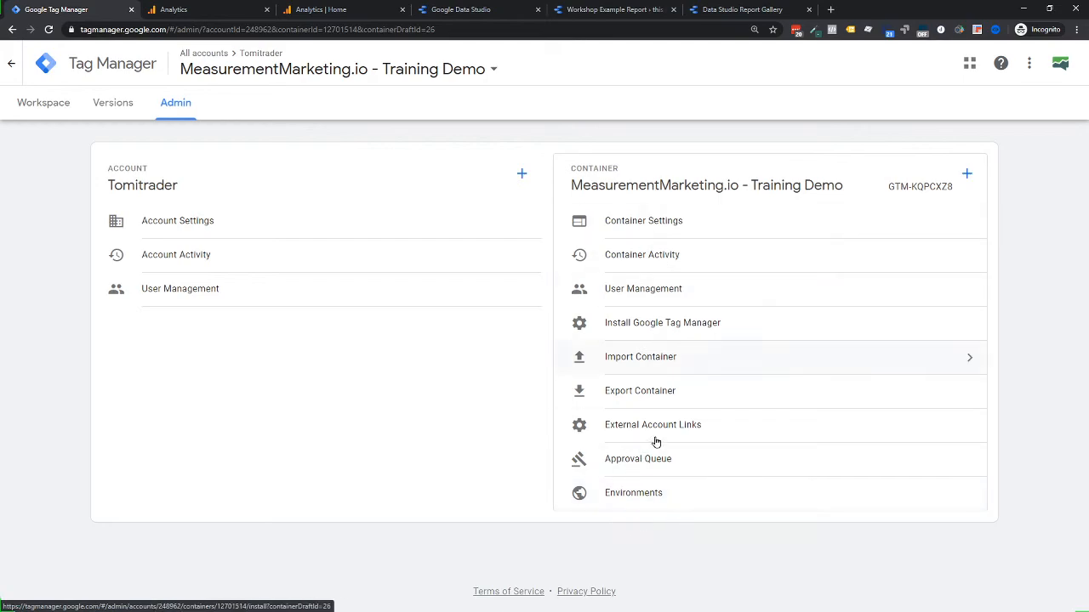
click(195, 225)
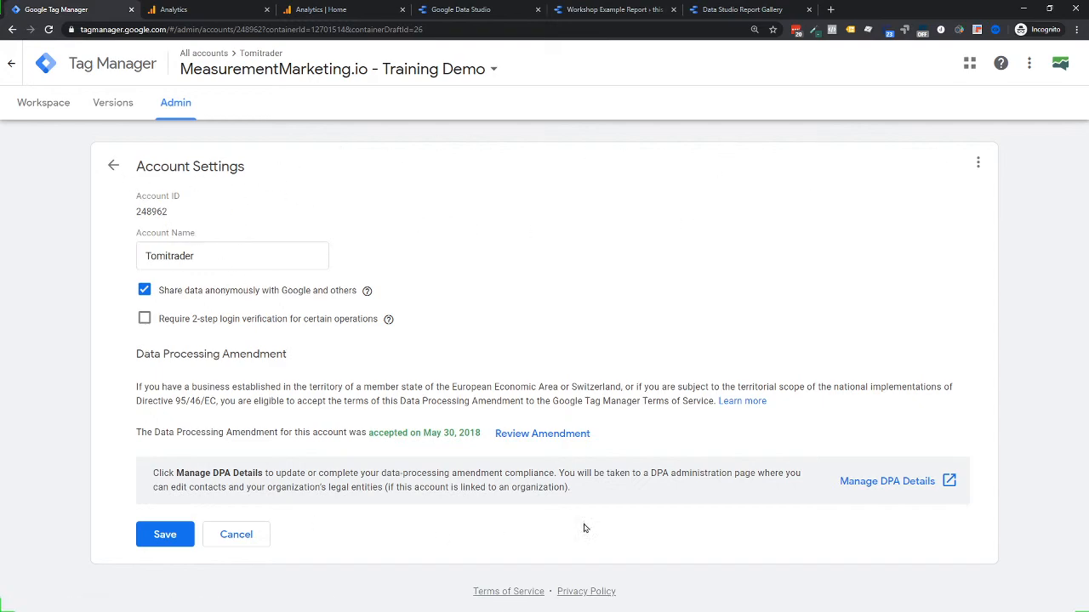
click(979, 167)
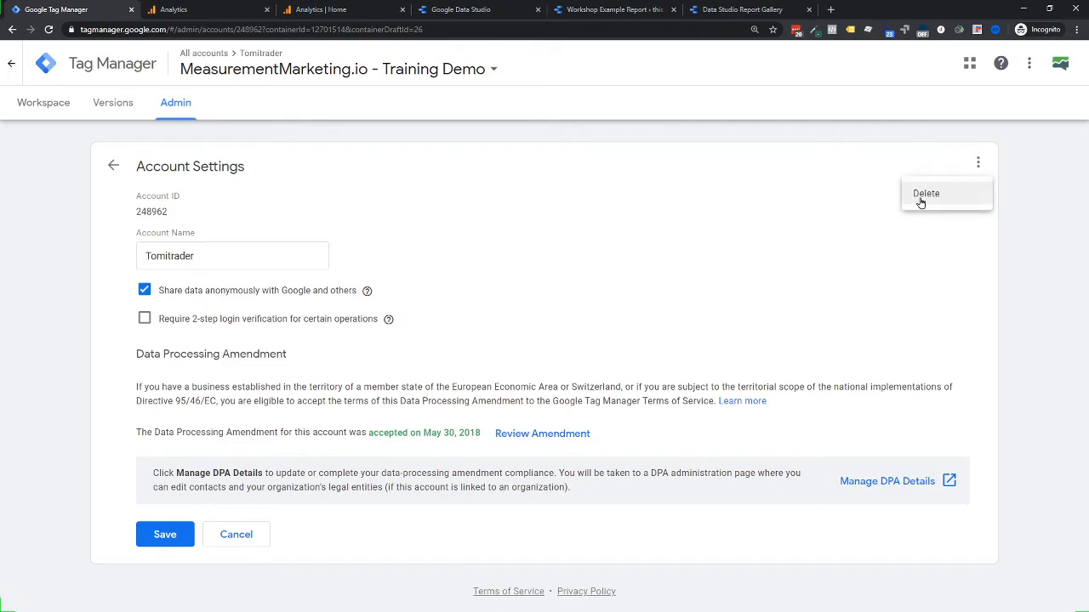
click(111, 167)
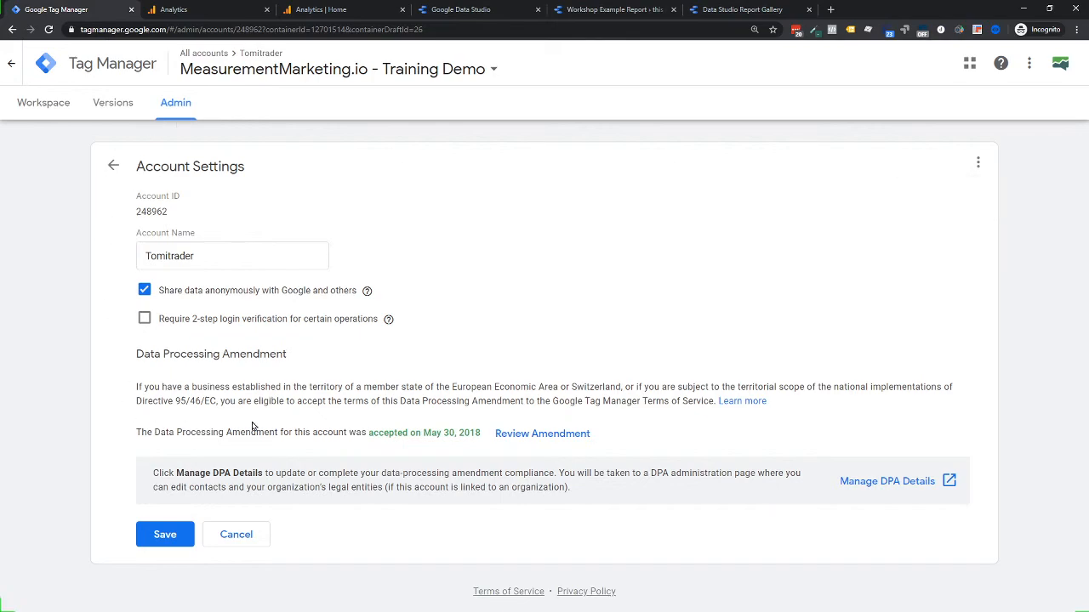
click(113, 168)
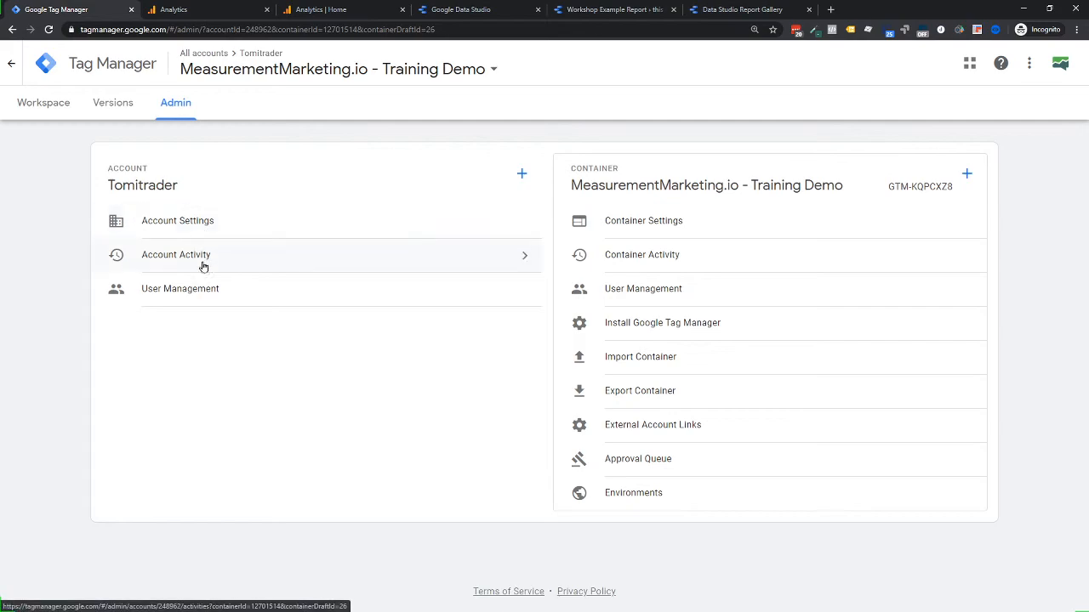
Step: Review the training demo container's settings and its delete option, leaving the container unchanged
click(669, 223)
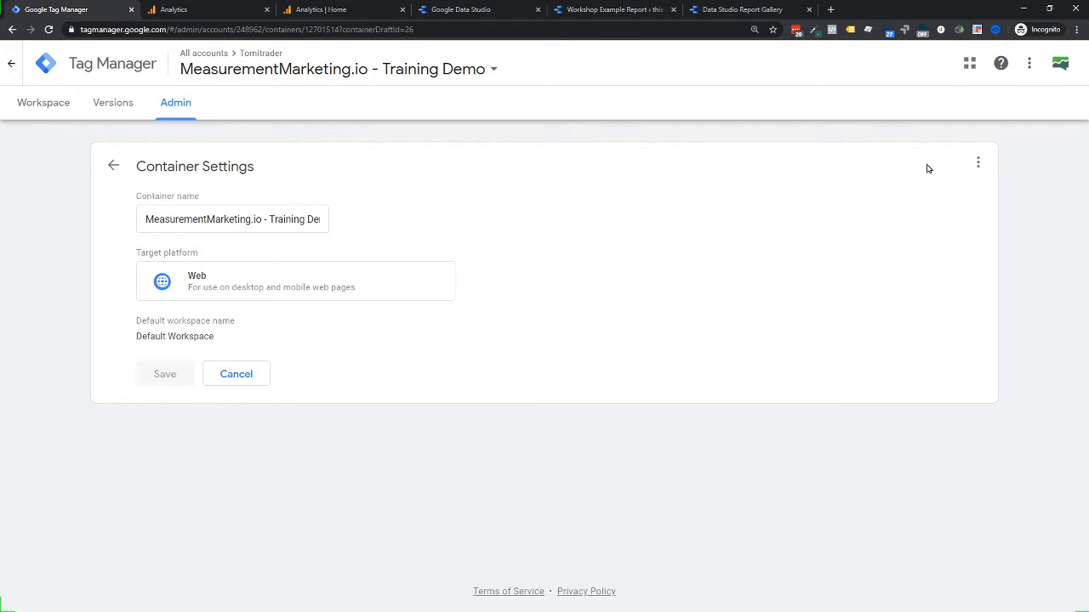
click(978, 164)
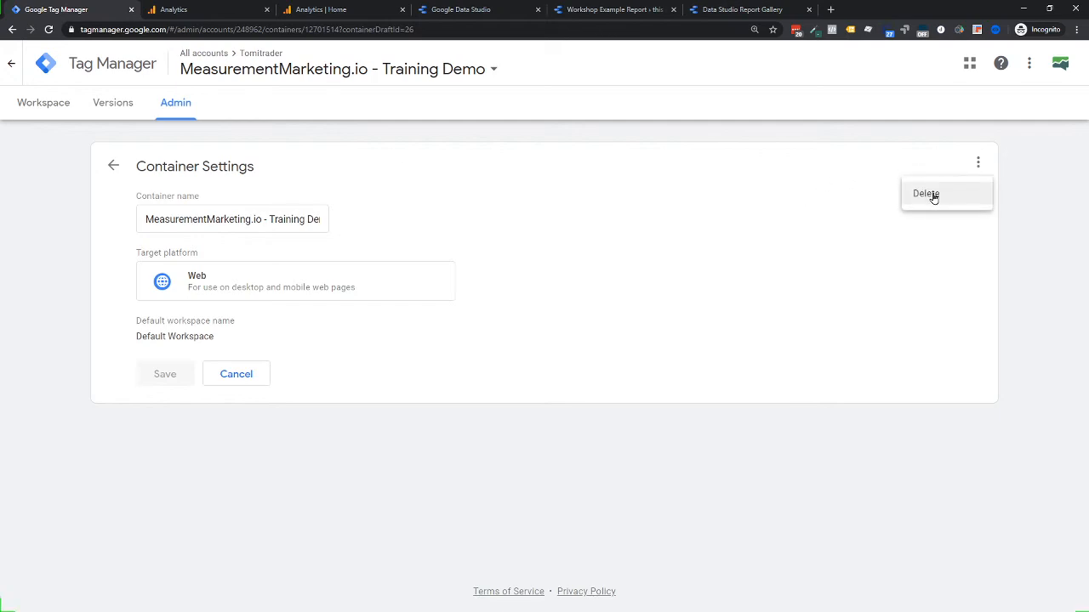
click(116, 173)
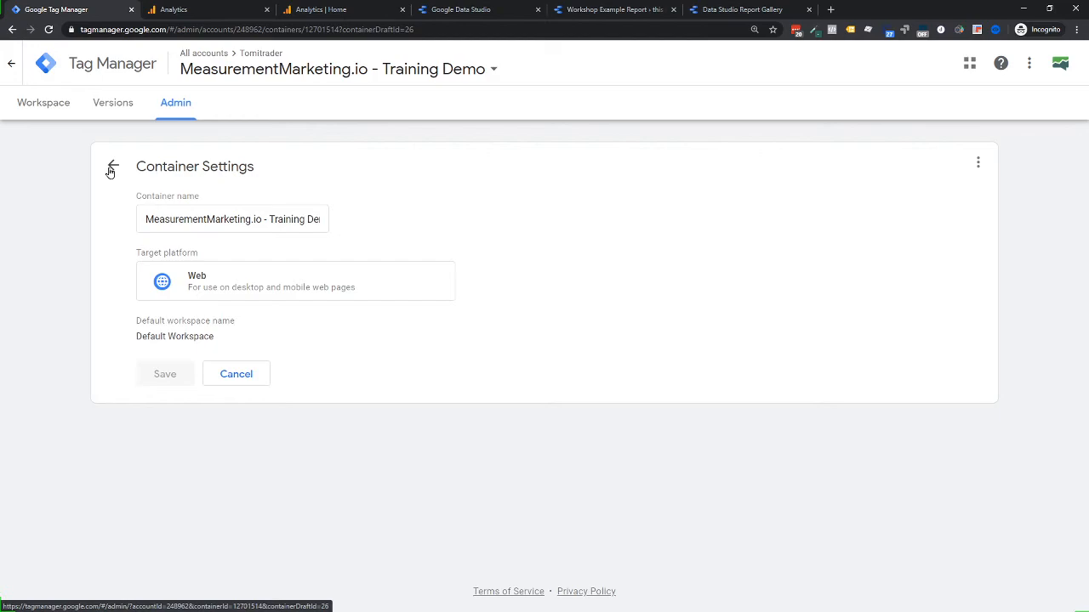
click(109, 172)
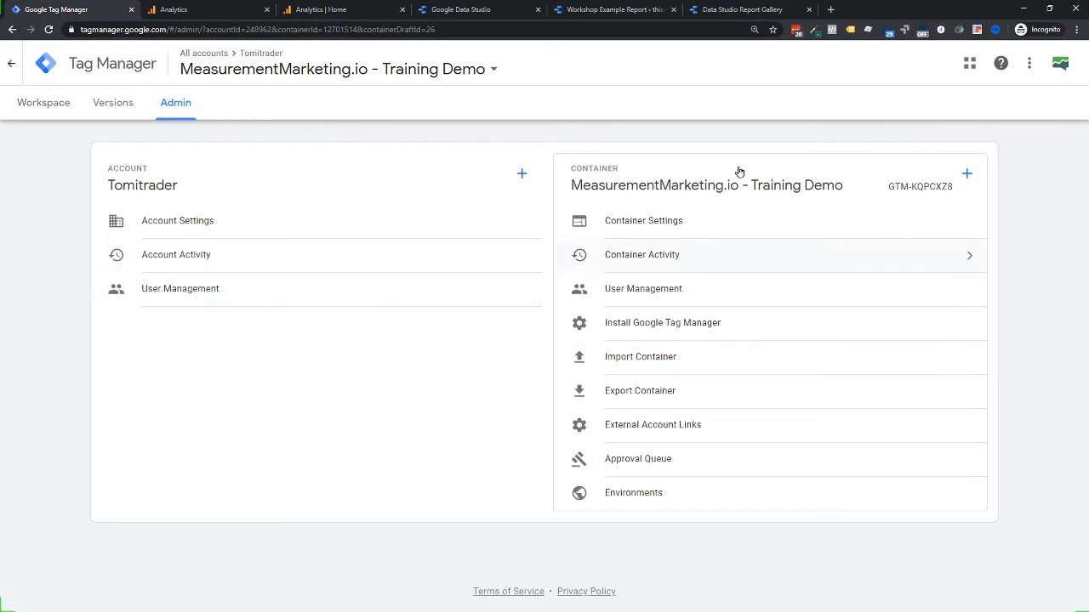
Step: Browse the community gallery of tag templates from the workspace's template area, going through the whole alphabetical list
click(27, 103)
click(70, 390)
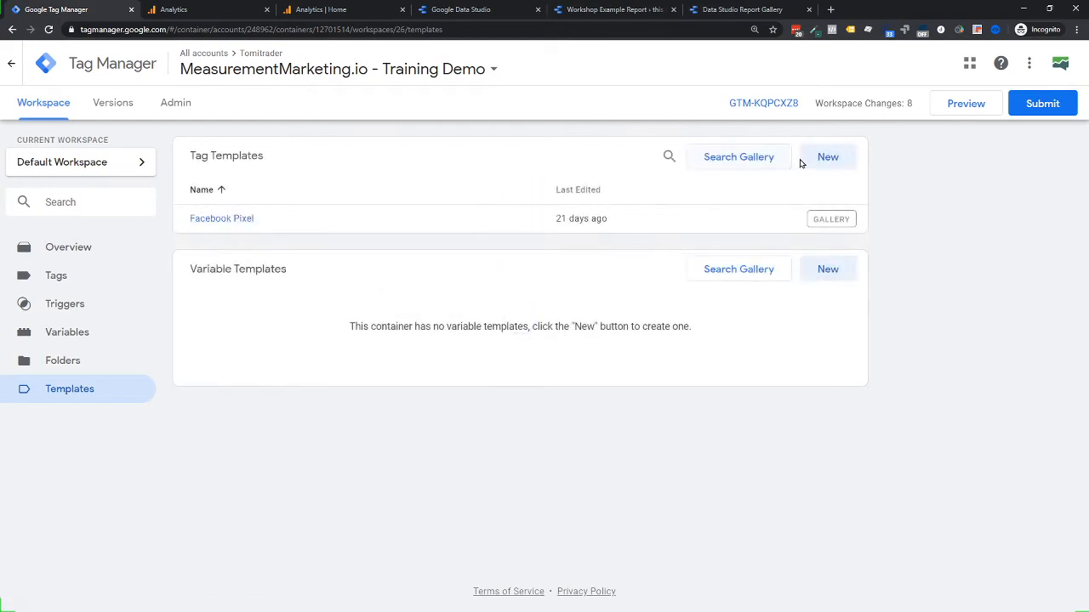
click(770, 160)
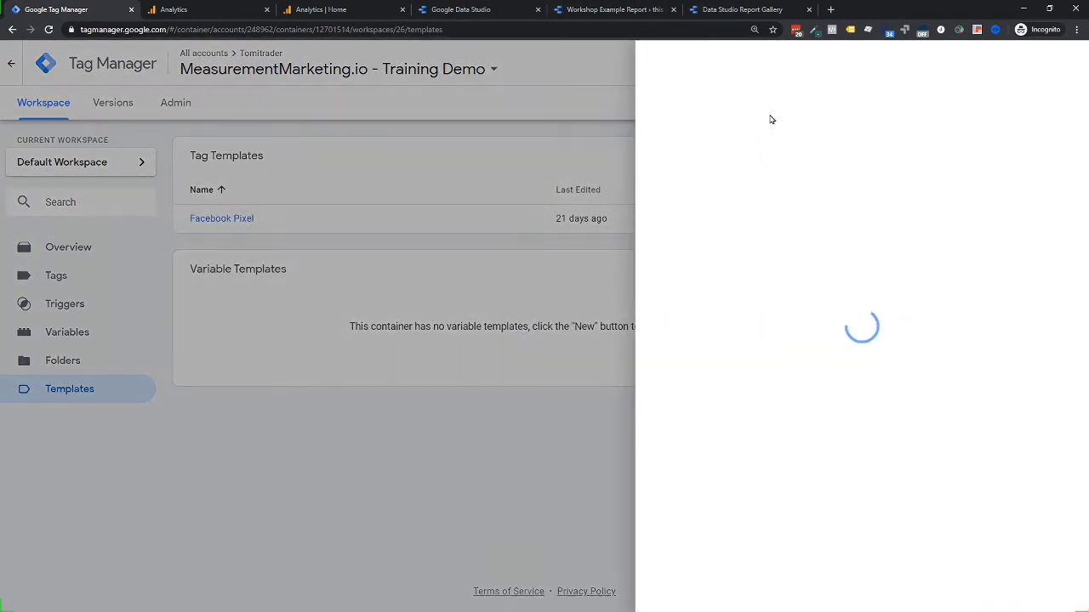
scroll(761, 182, down, 12)
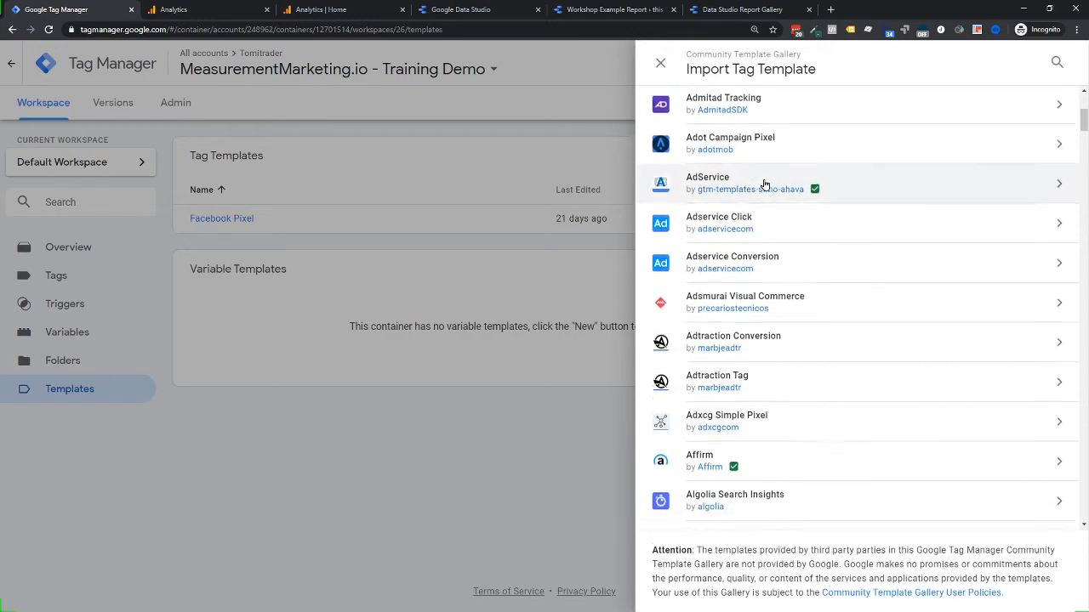
scroll(761, 228, down, 15)
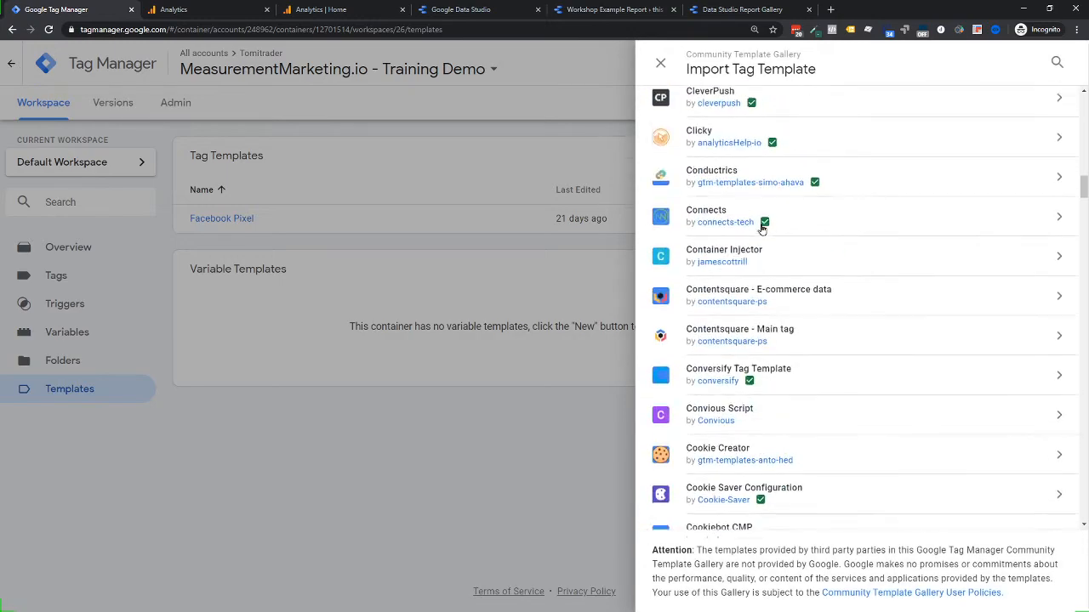
scroll(760, 239, down, 20)
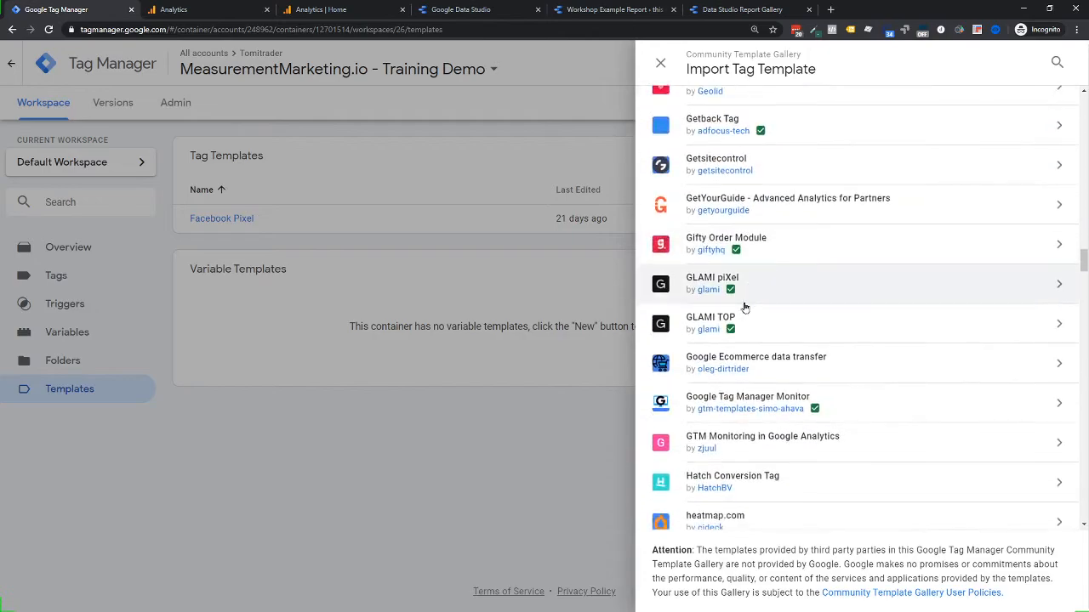
scroll(745, 319, down, 20)
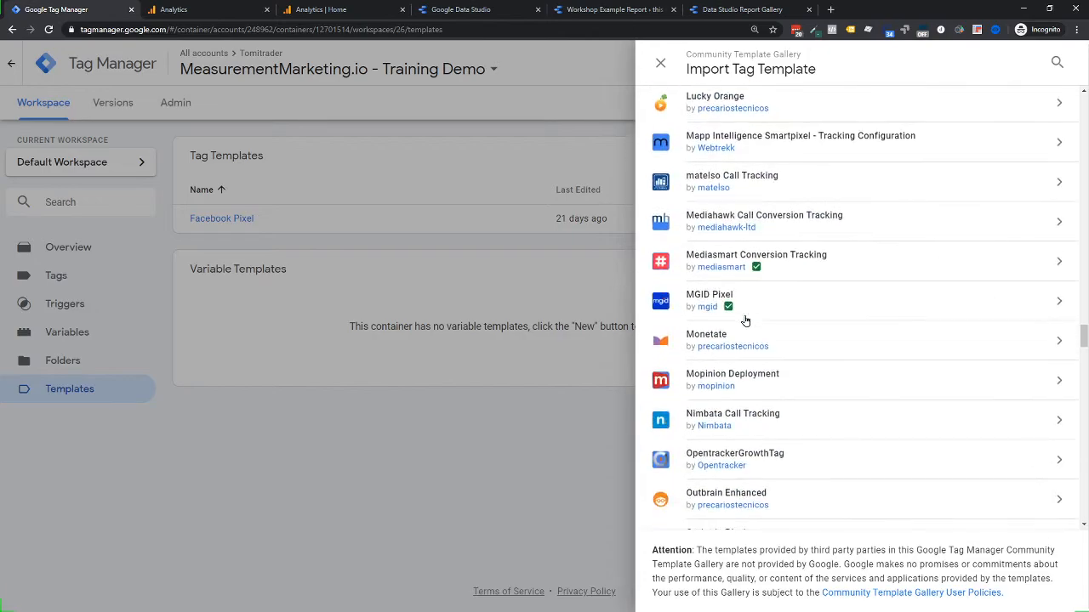
scroll(746, 320, down, 18)
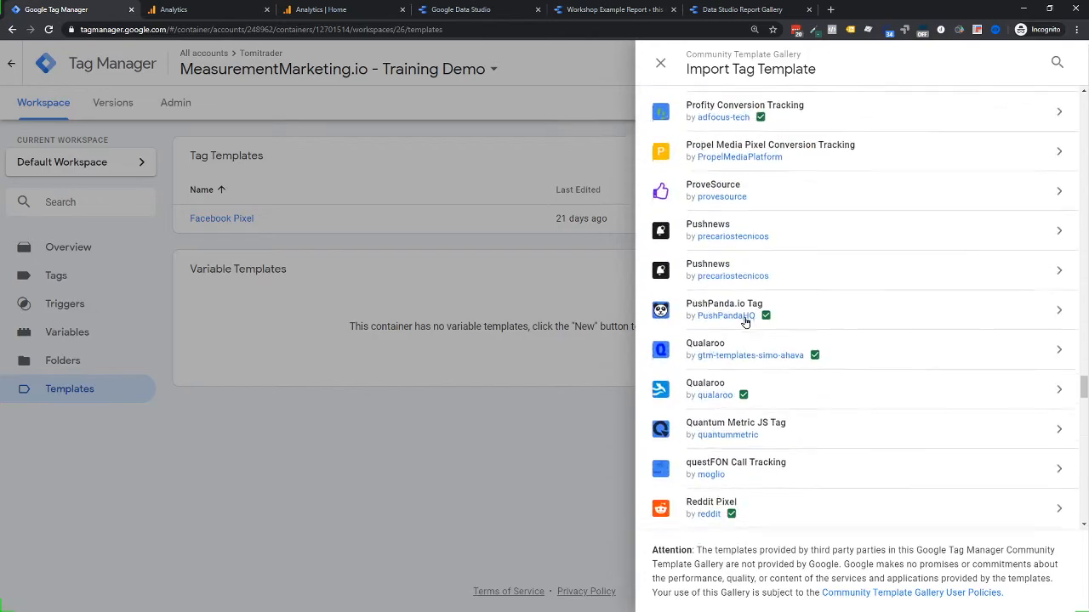
scroll(745, 322, down, 20)
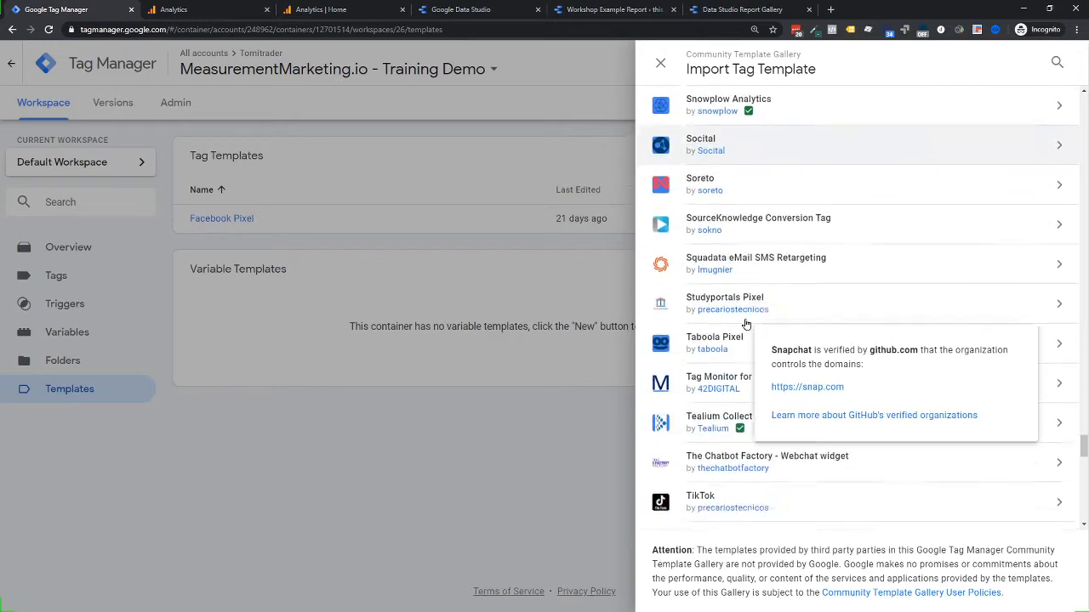
scroll(830, 311, down, 15)
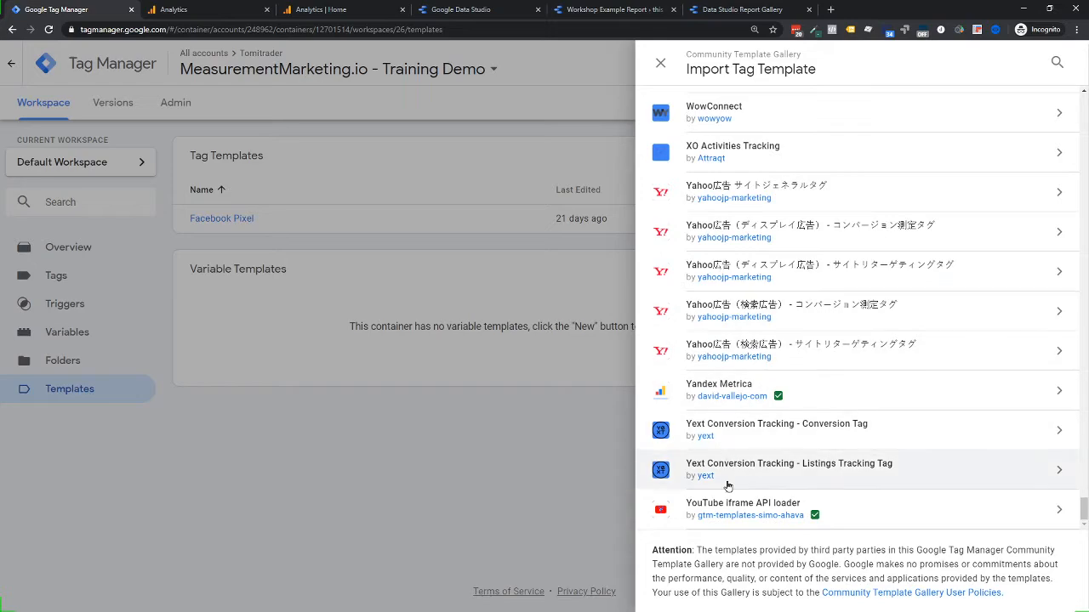
click(660, 63)
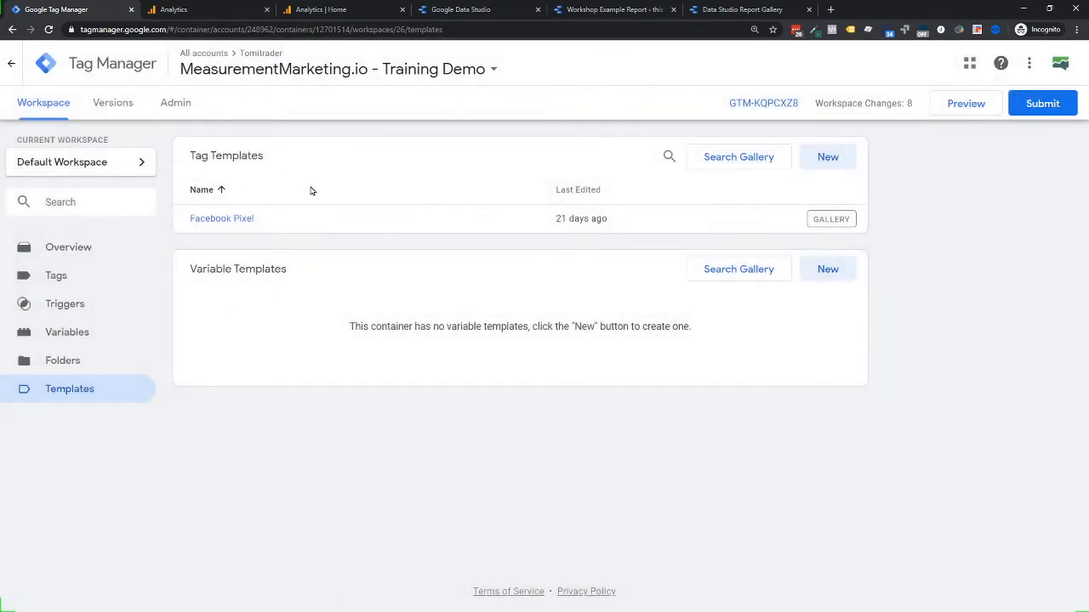
Step: Browse the community gallery of variable templates and close it again
click(726, 272)
scroll(829, 255, down, 10)
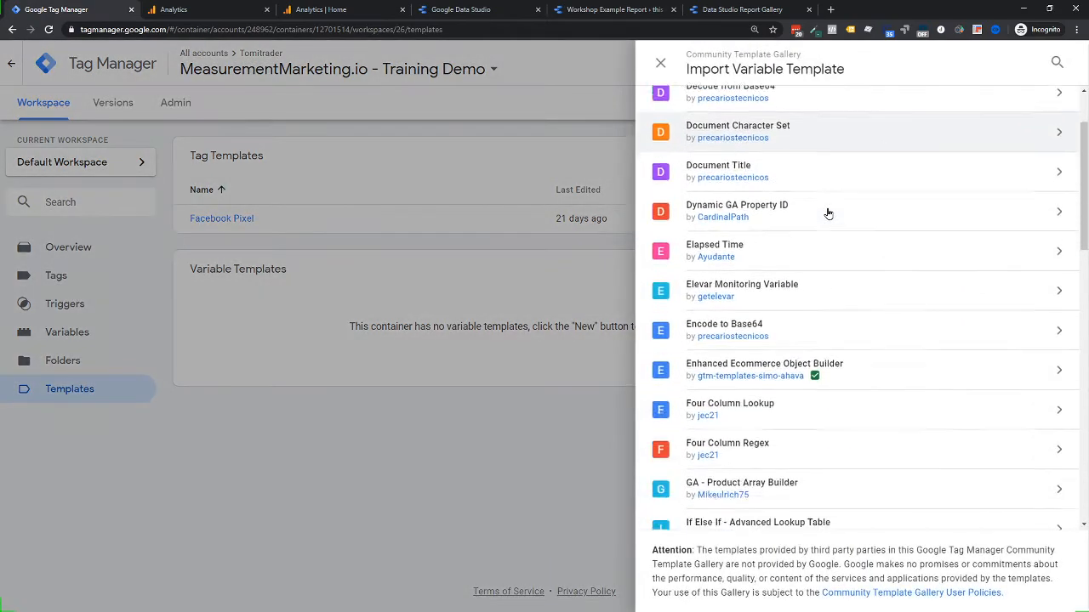
scroll(829, 315, down, 3)
scroll(816, 350, up, 10)
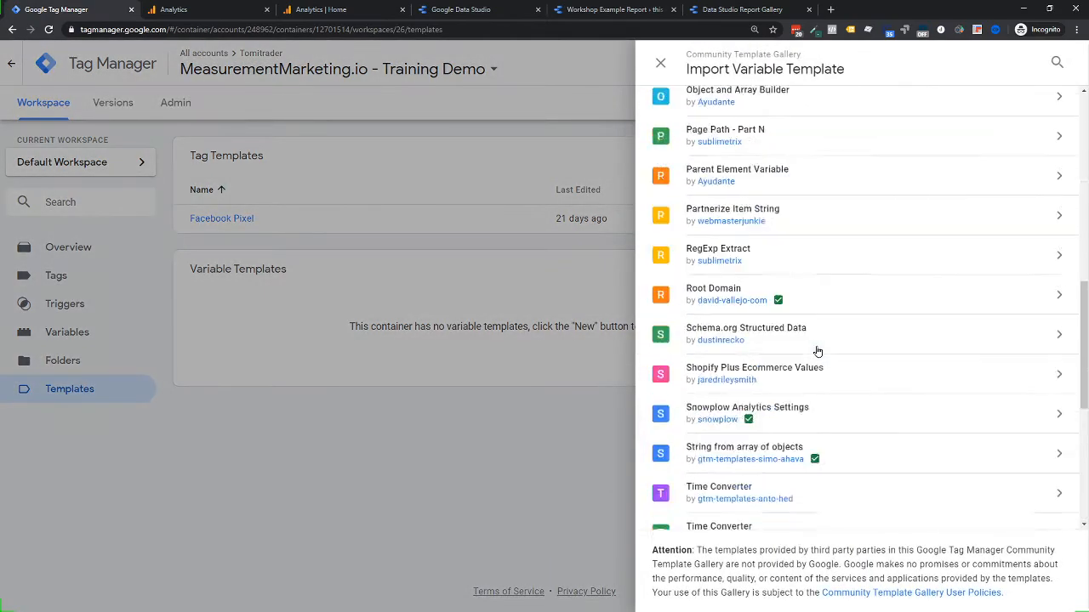
click(661, 65)
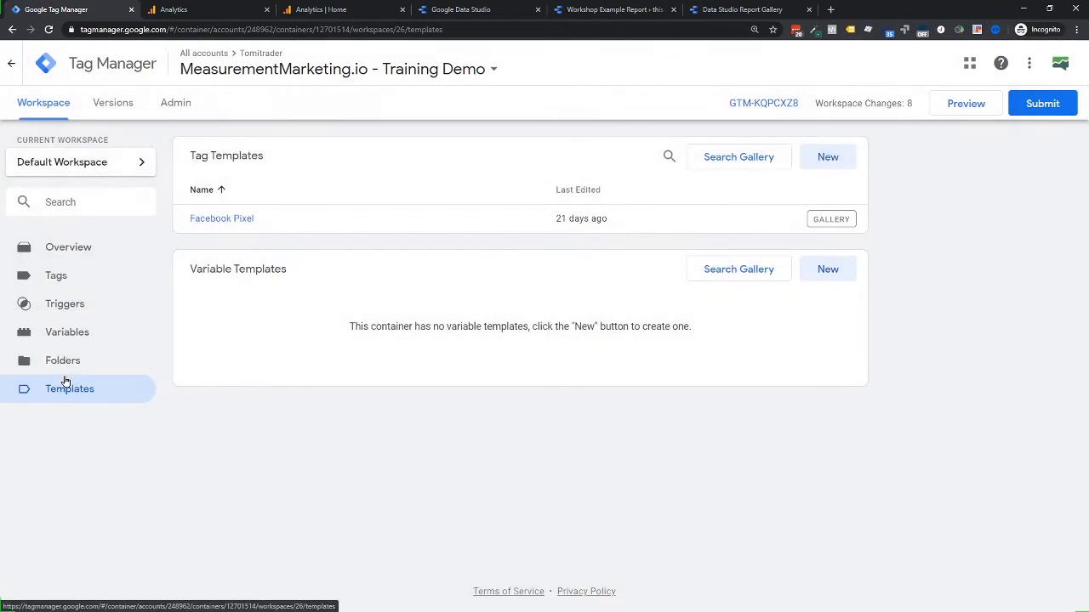
Step: Switch to Google Analytics, place the second Analytics page ahead of the first, and ask Analytics Intelligence "What platforms are used the most?"
click(204, 9)
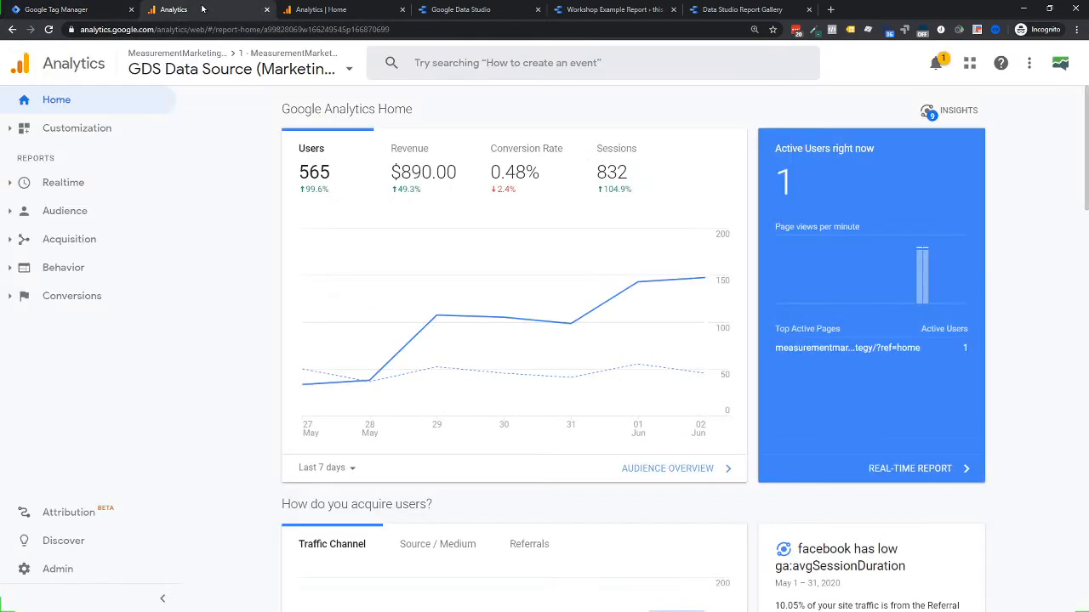
drag(315, 9, 173, 11)
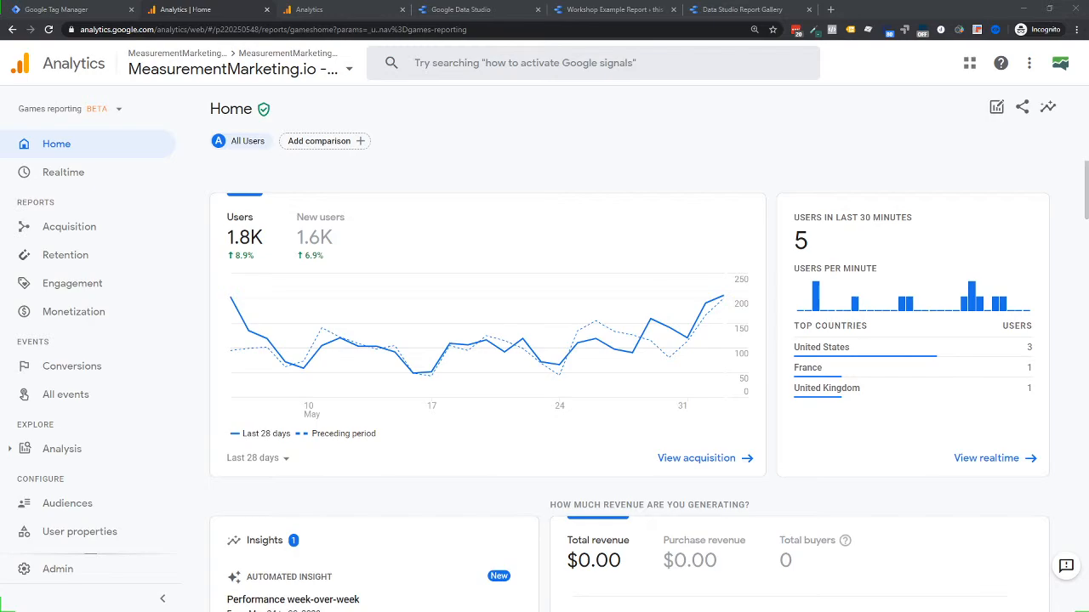
click(503, 64)
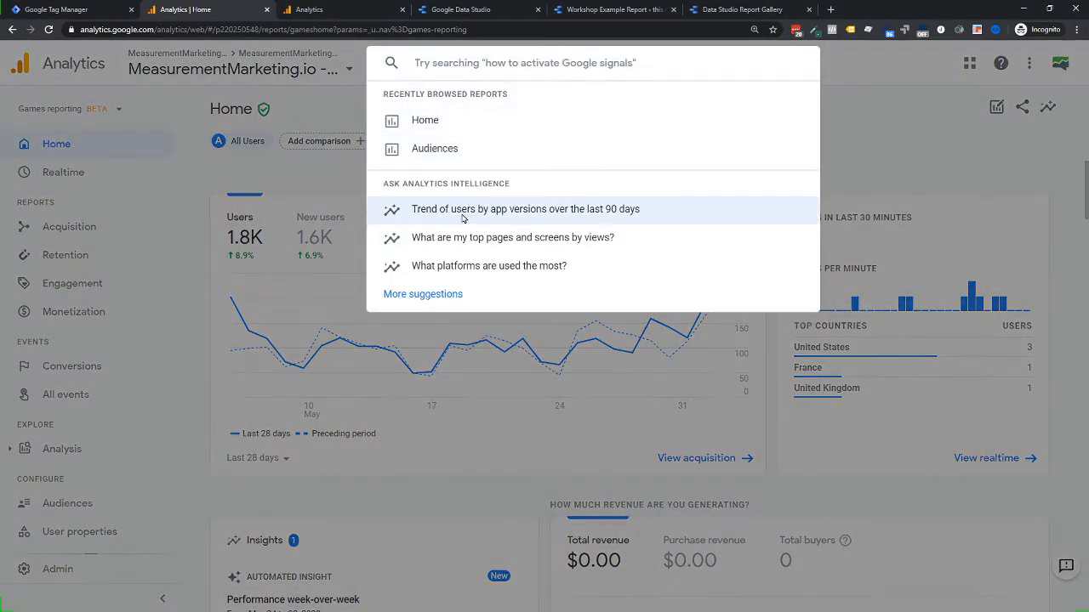
click(437, 267)
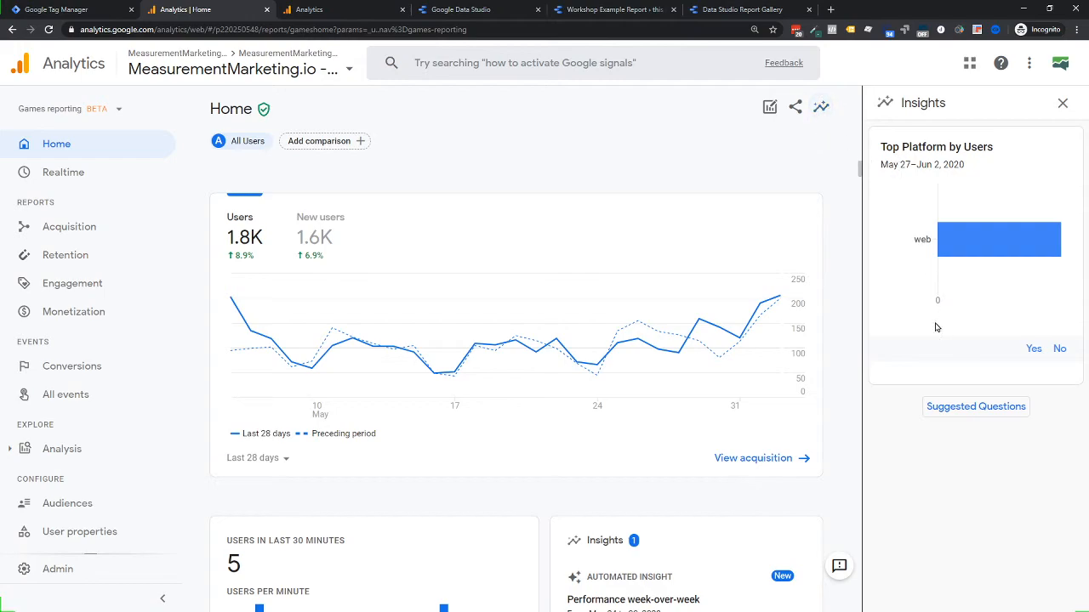
Step: Search the Analytics property for "conversions last month" and for "leads last month"
click(517, 68)
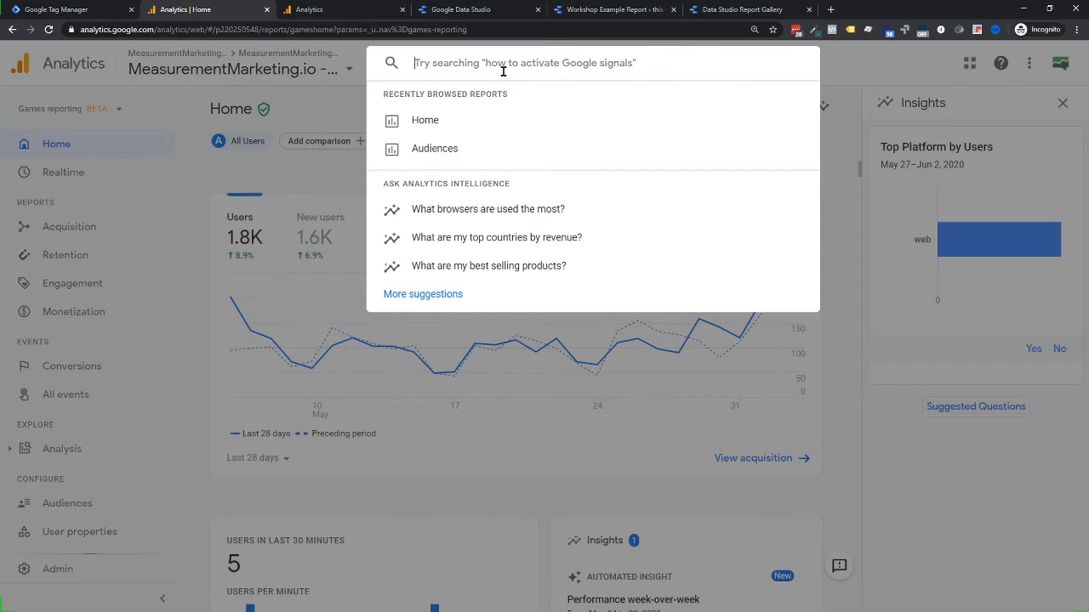
text(conversions last month)
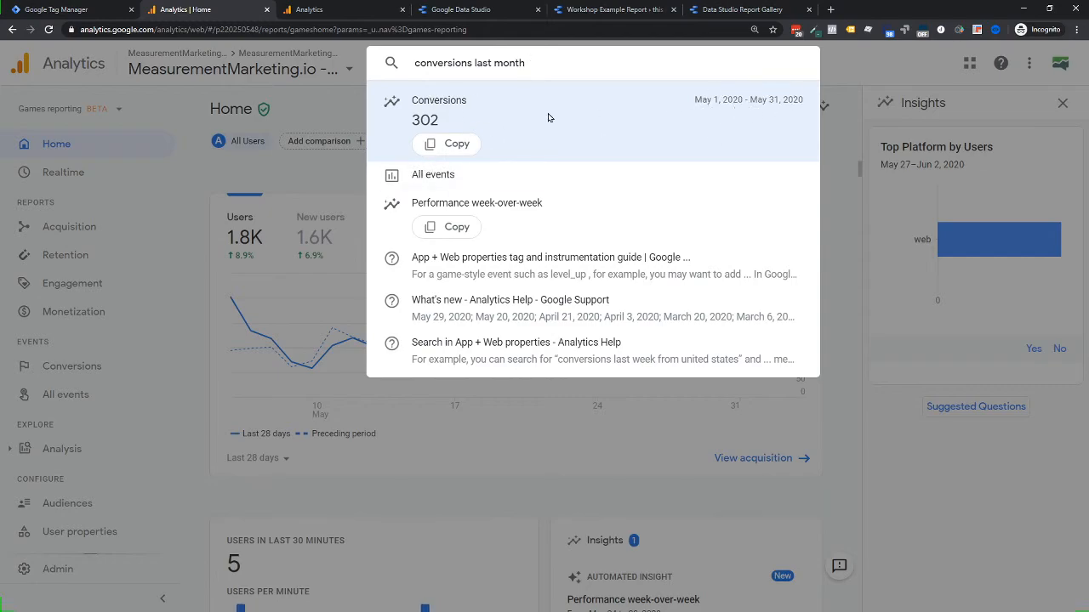
triple_click(539, 63)
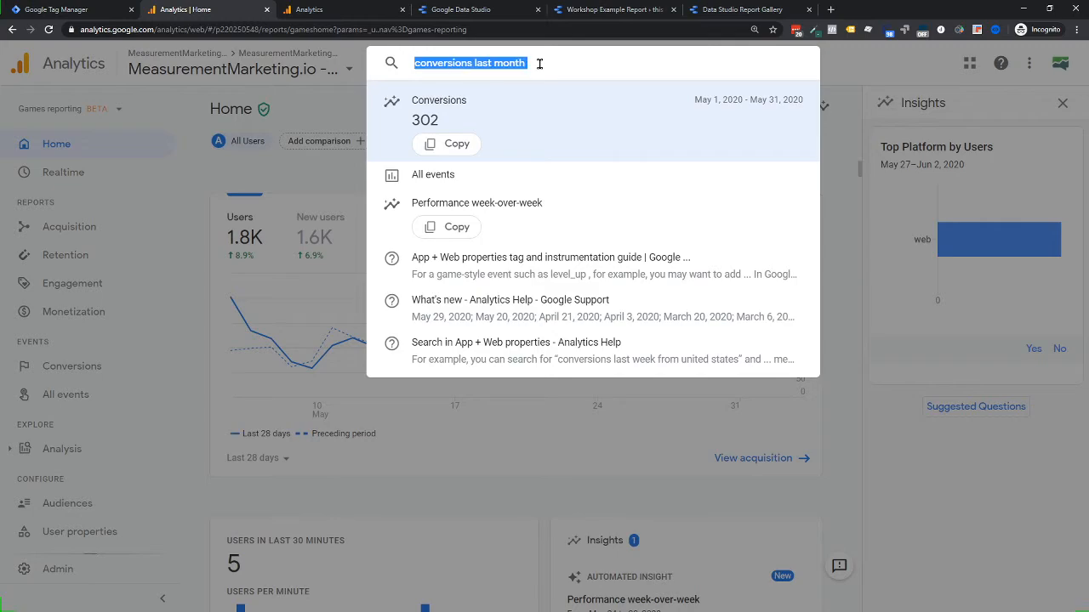
text(leads last month)
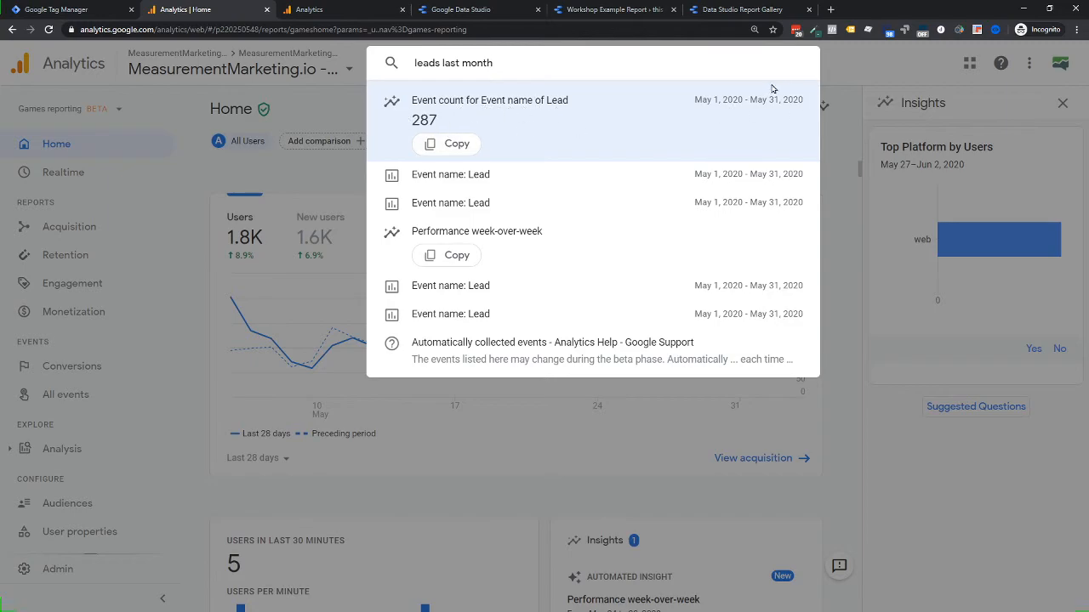
Step: Search the Analytics property for "leads from facebook last month" and dismiss the results
triple_click(528, 63)
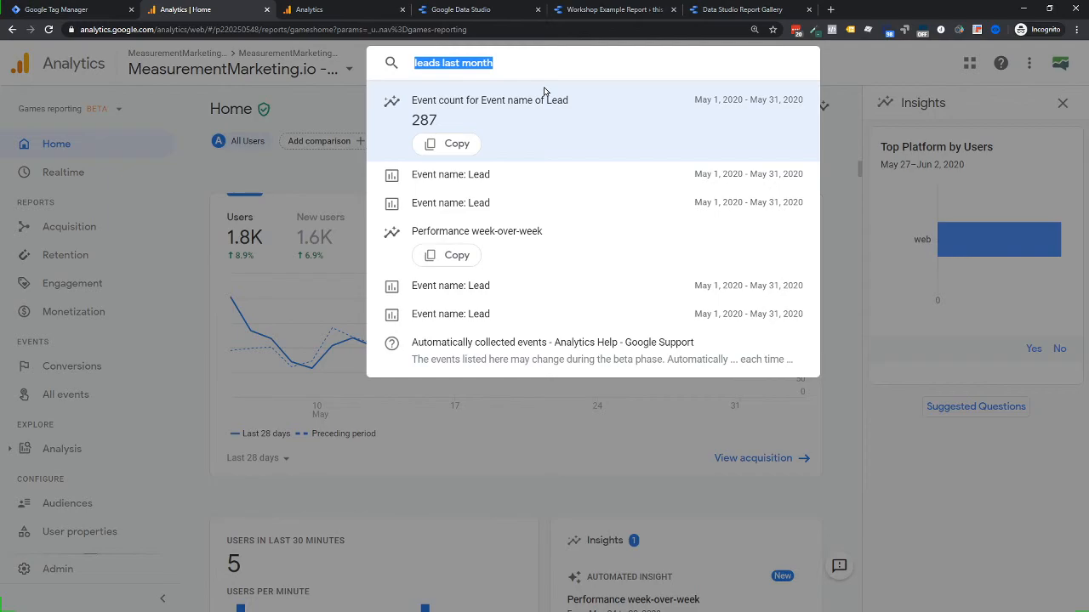
text(leads from facebook last month)
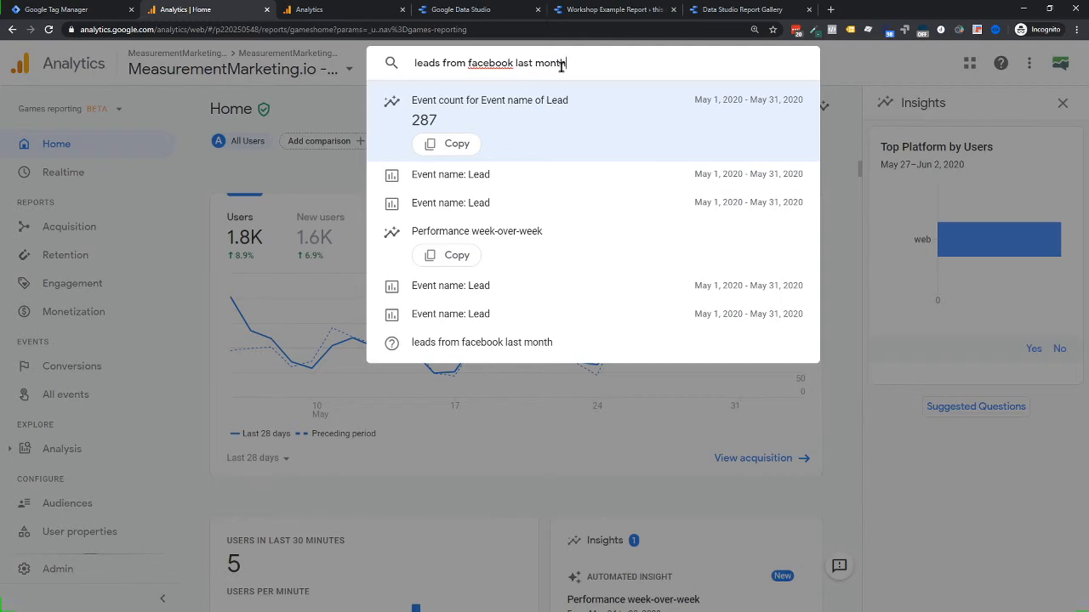
click(211, 181)
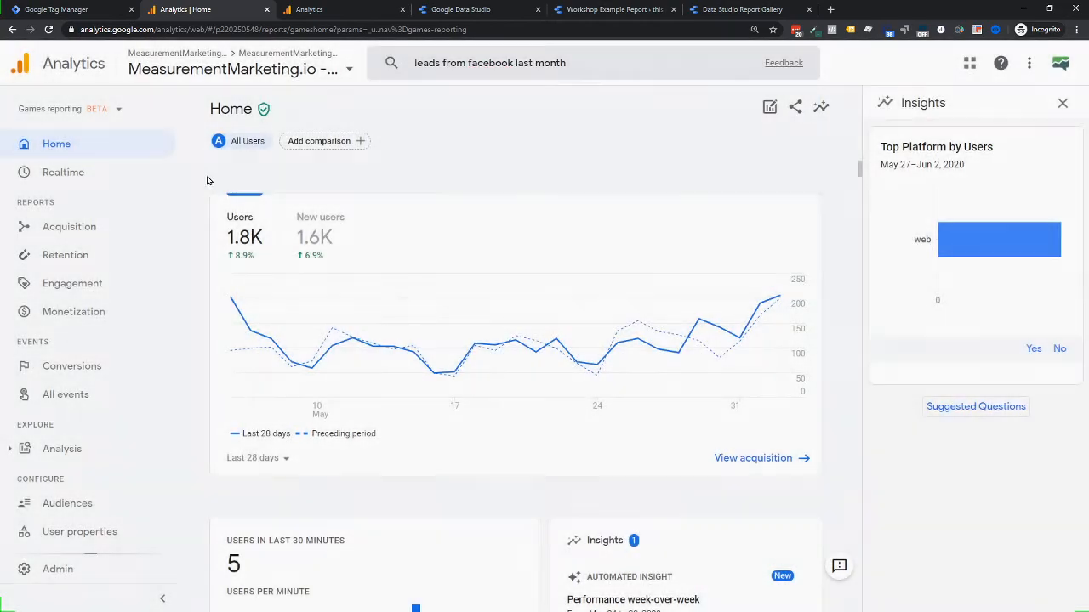
Step: Display the property's list of audiences and dismiss the Insights results beside it
click(48, 506)
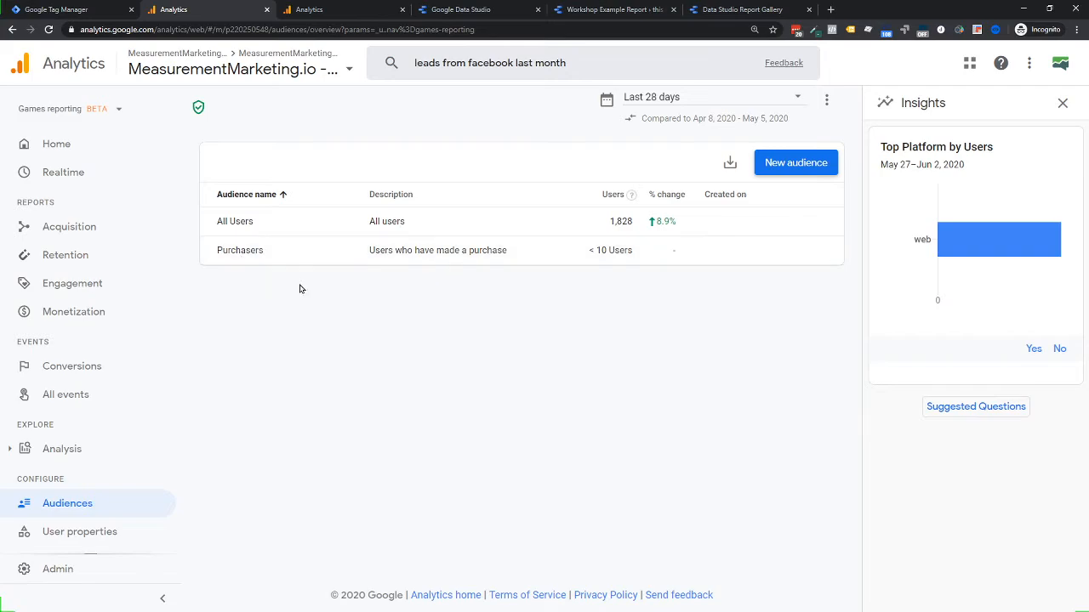
click(1062, 103)
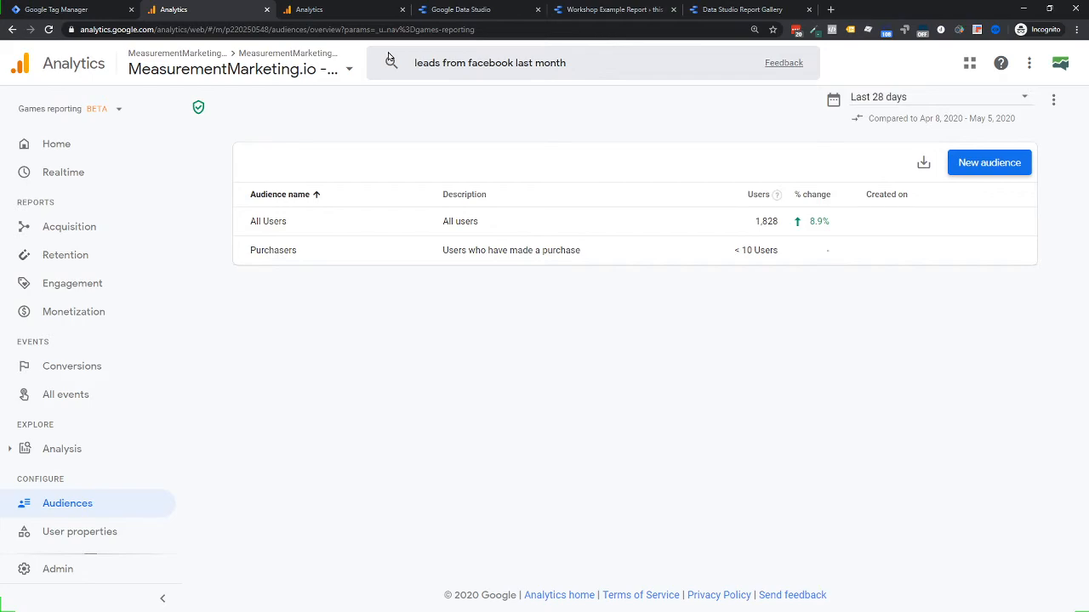
Step: Switch to the GDS Data Source view's Analytics page and display its custom reports
click(334, 10)
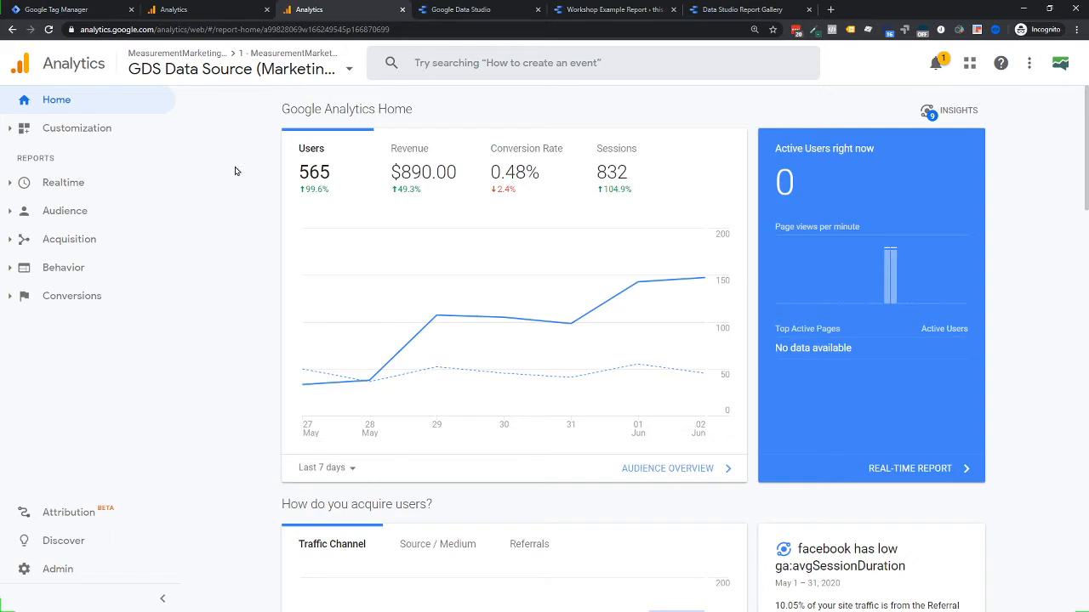
click(31, 130)
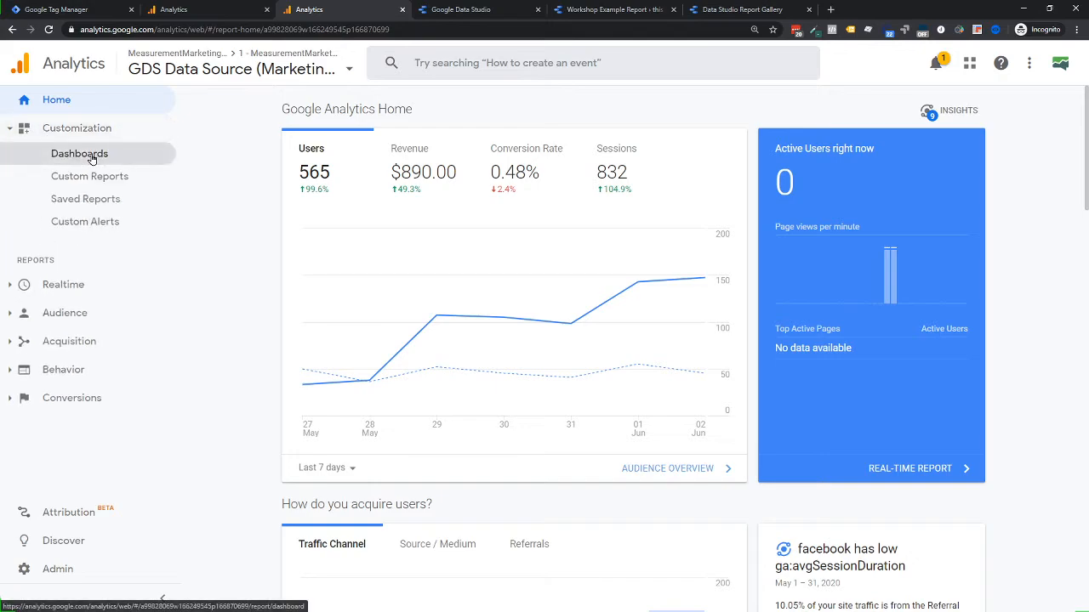
click(75, 181)
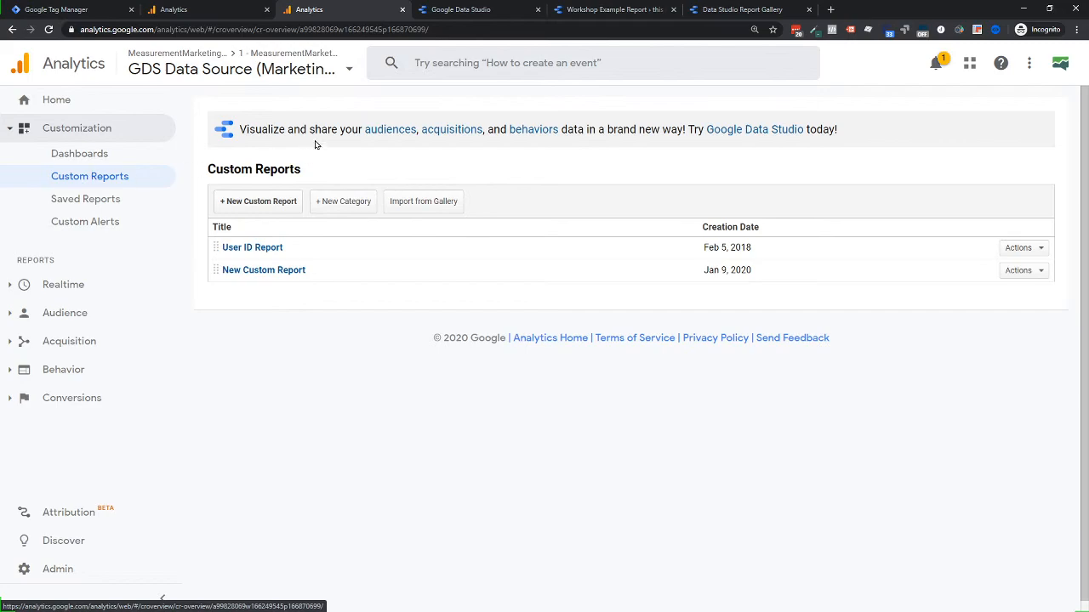
Step: Open the Data Studio audience report linked above the custom reports and examine its overview, language, country and device sections
click(388, 131)
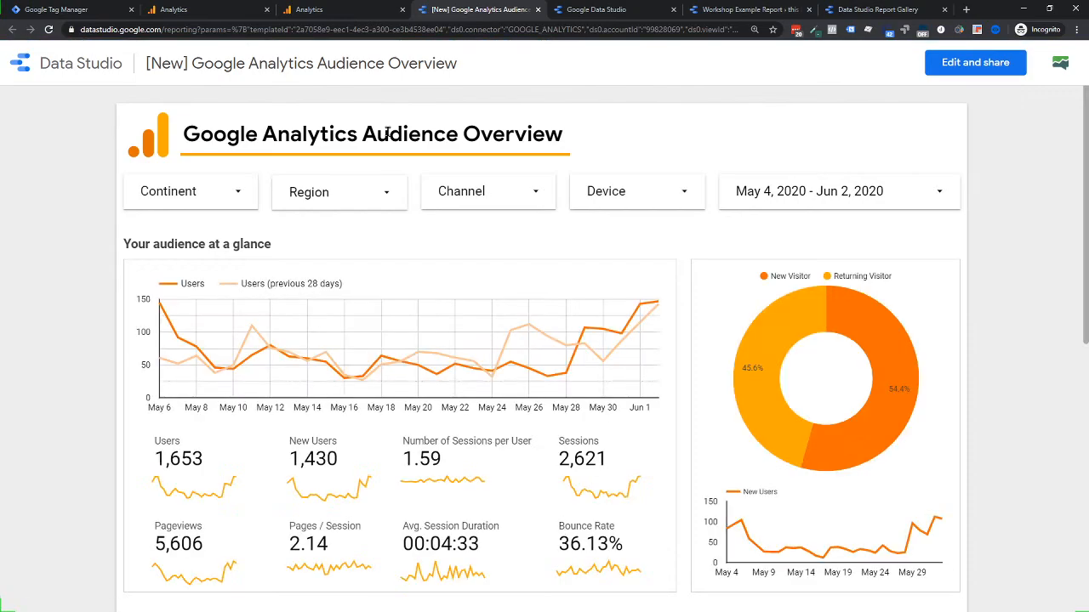
scroll(396, 161, down, 1)
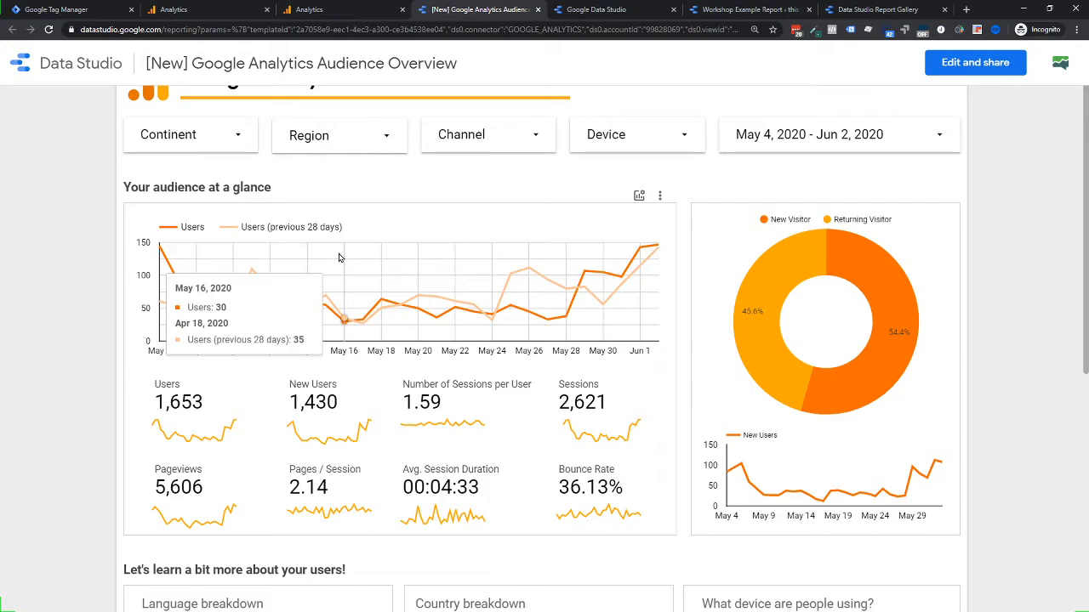
scroll(340, 255, down, 1)
scroll(340, 258, down, 3)
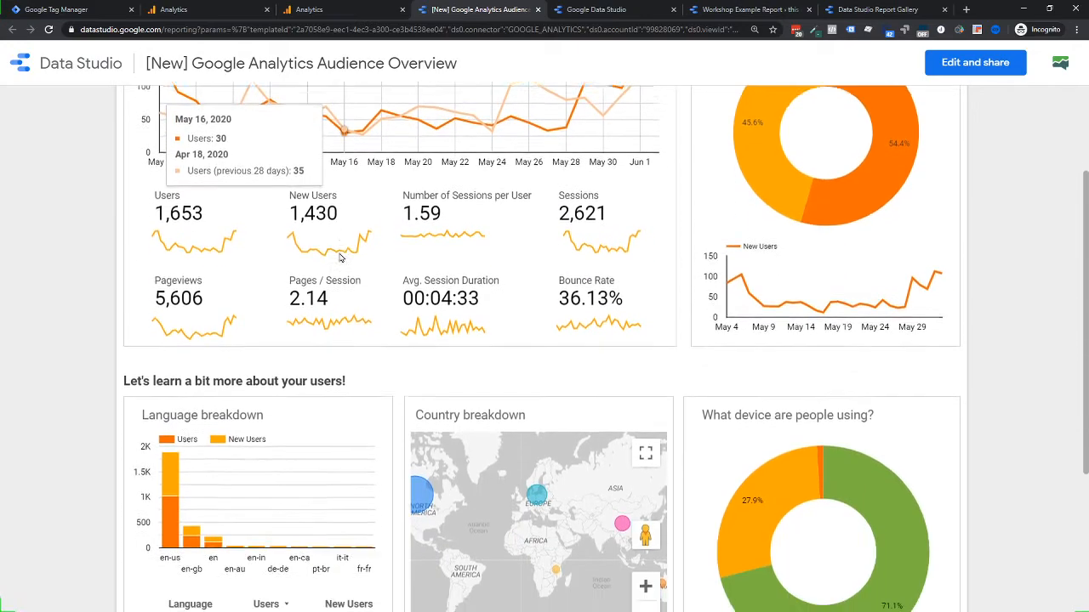
scroll(348, 272, down, 3)
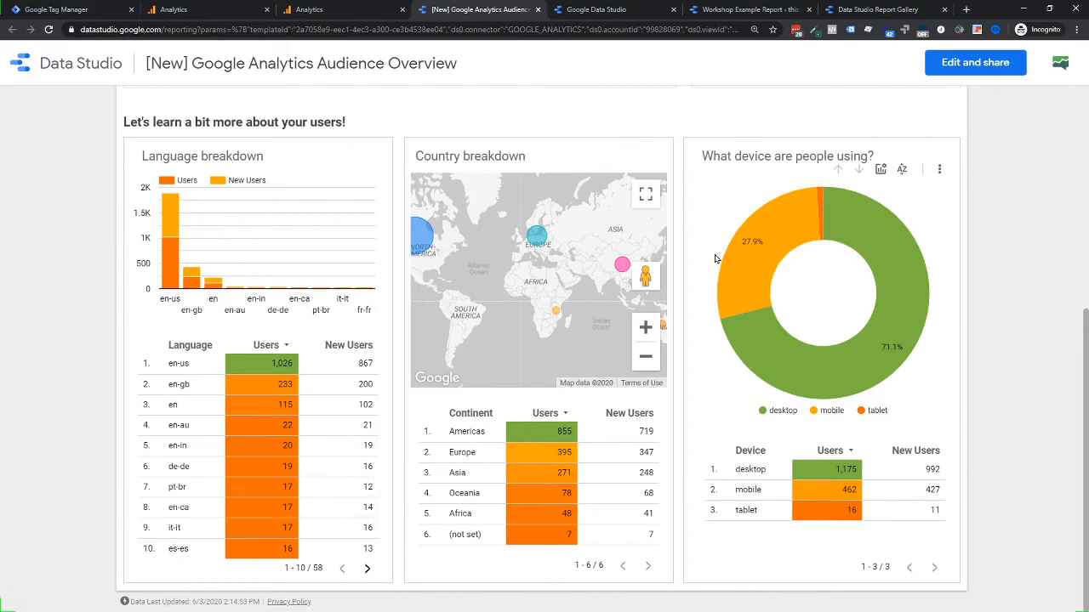
scroll(705, 247, up, 6)
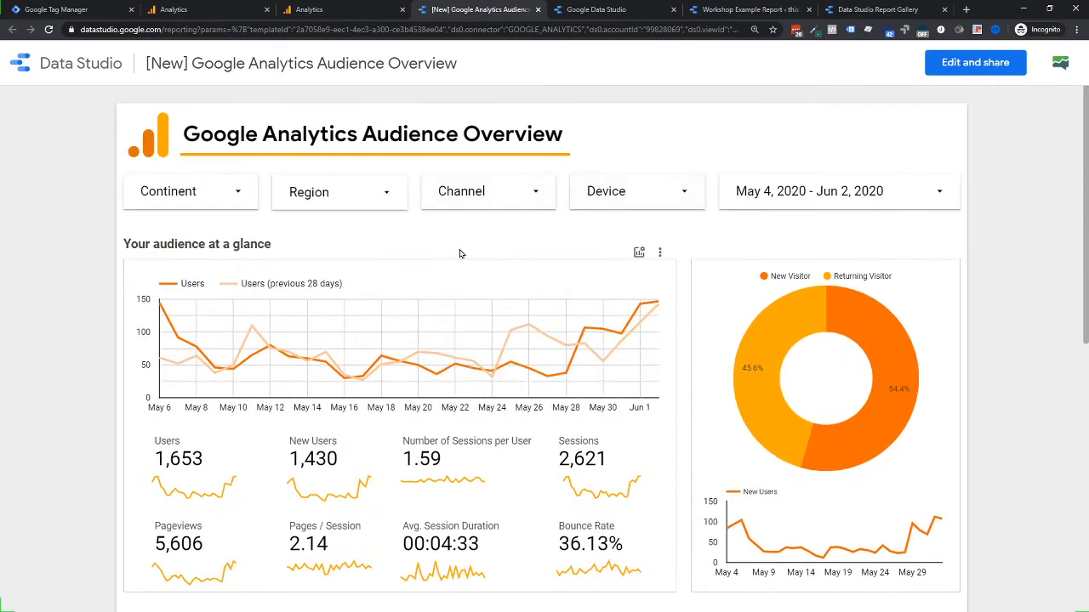
scroll(447, 250, down, 3)
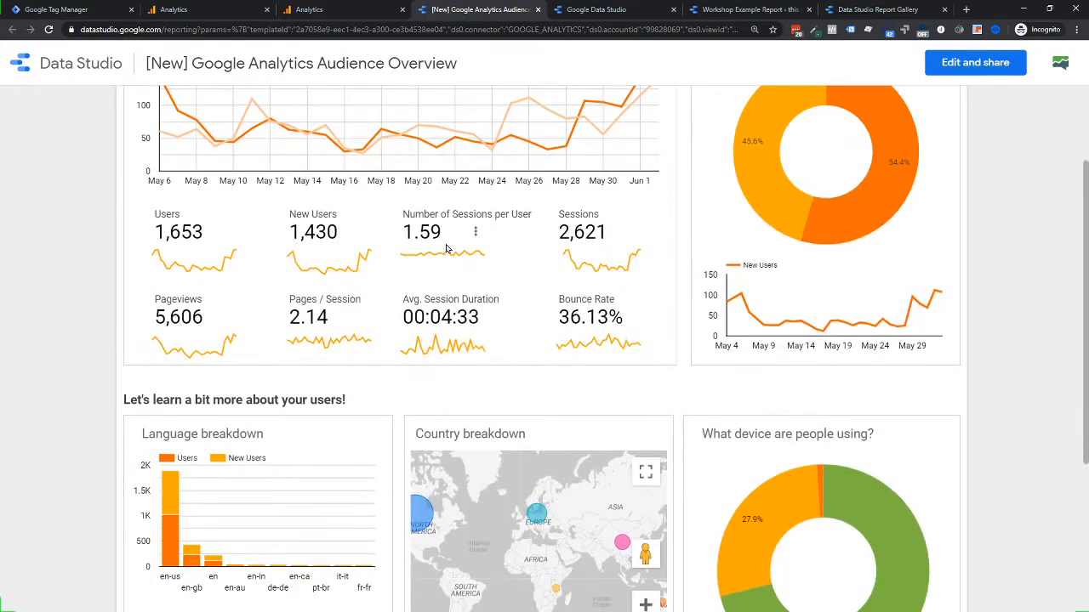
scroll(672, 260, up, 3)
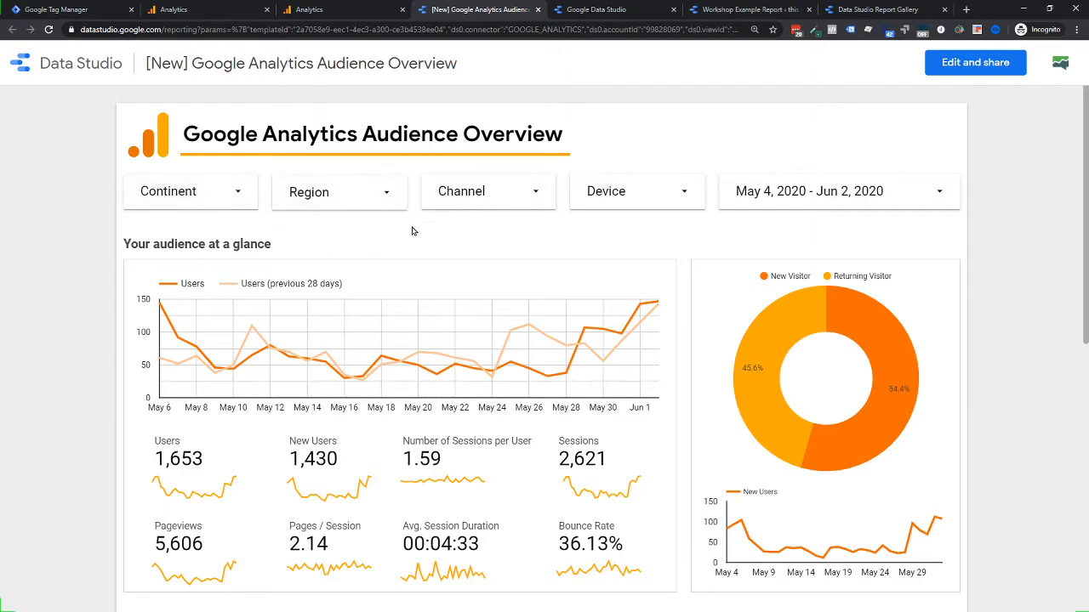
scroll(407, 341, down, 1)
click(312, 11)
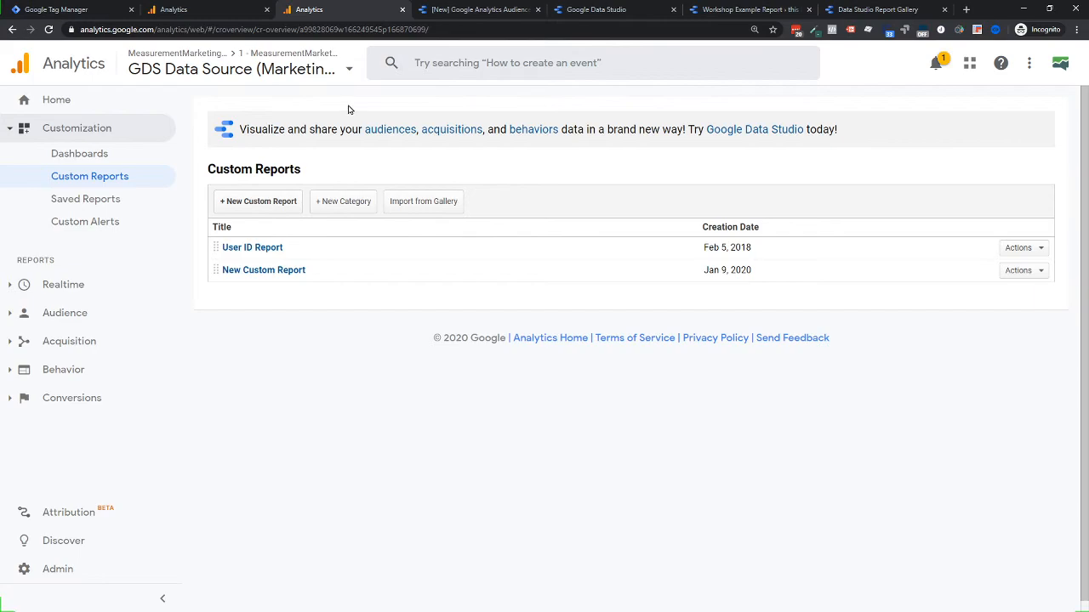
click(73, 10)
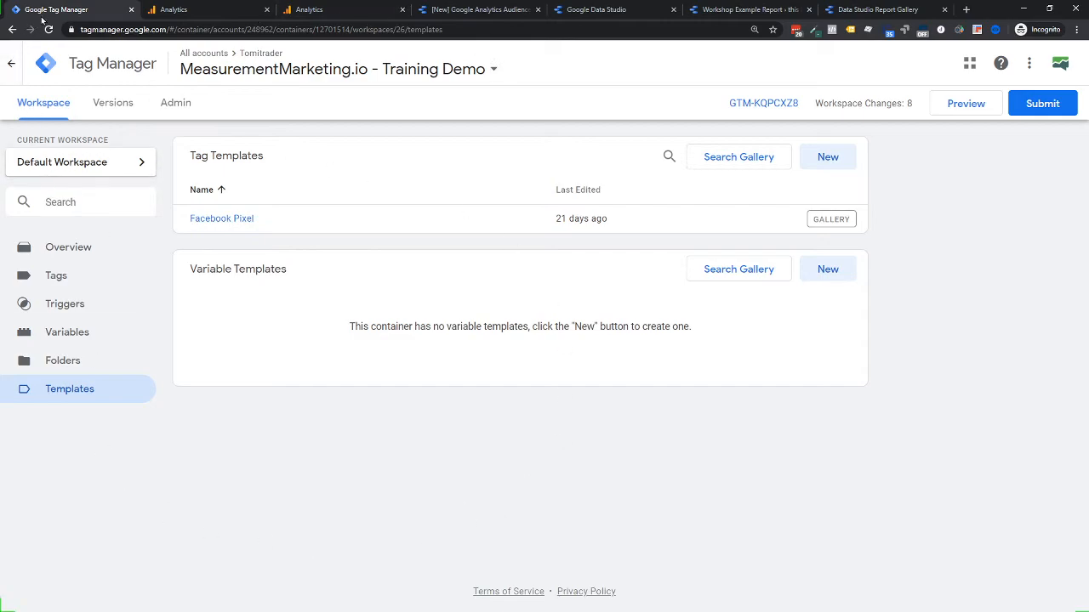
click(196, 10)
click(319, 10)
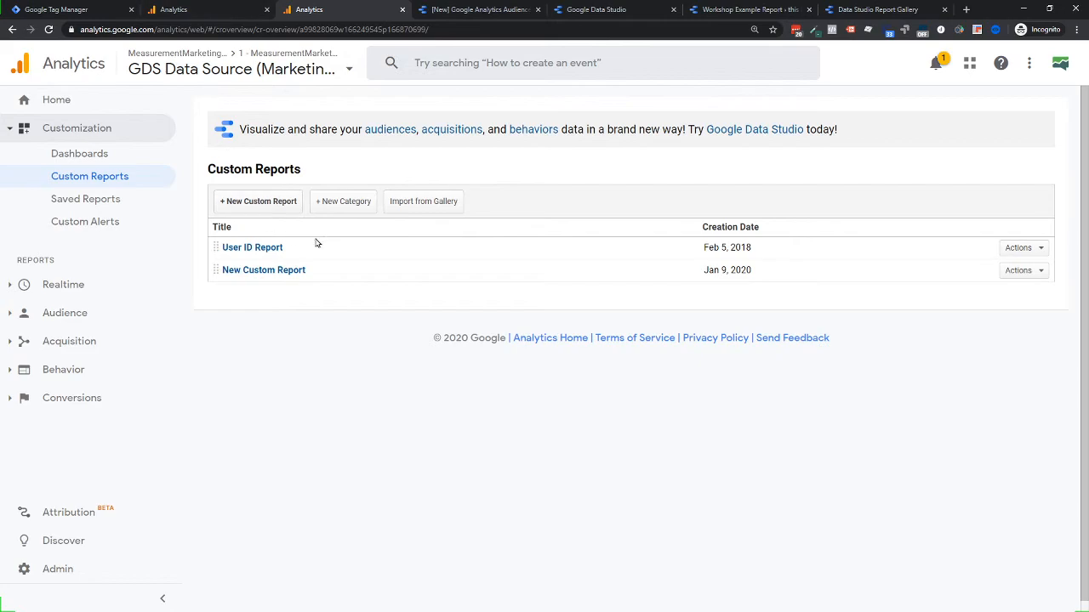
click(458, 9)
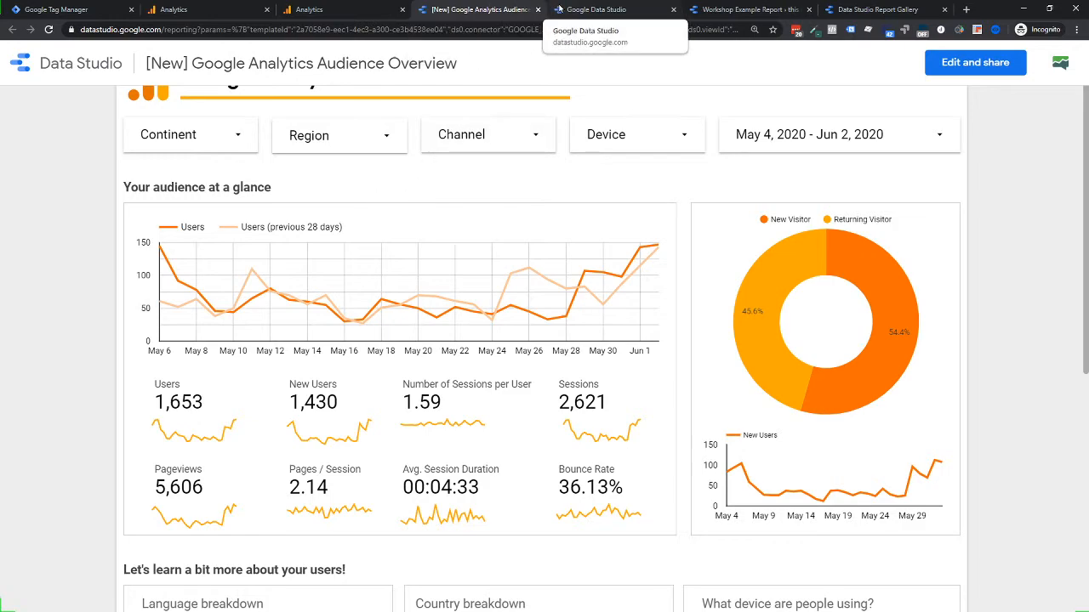
Step: Visit the Data Studio home page, then switch to the Report Gallery and browse its marketing templates down to the Google Ads reports
click(587, 10)
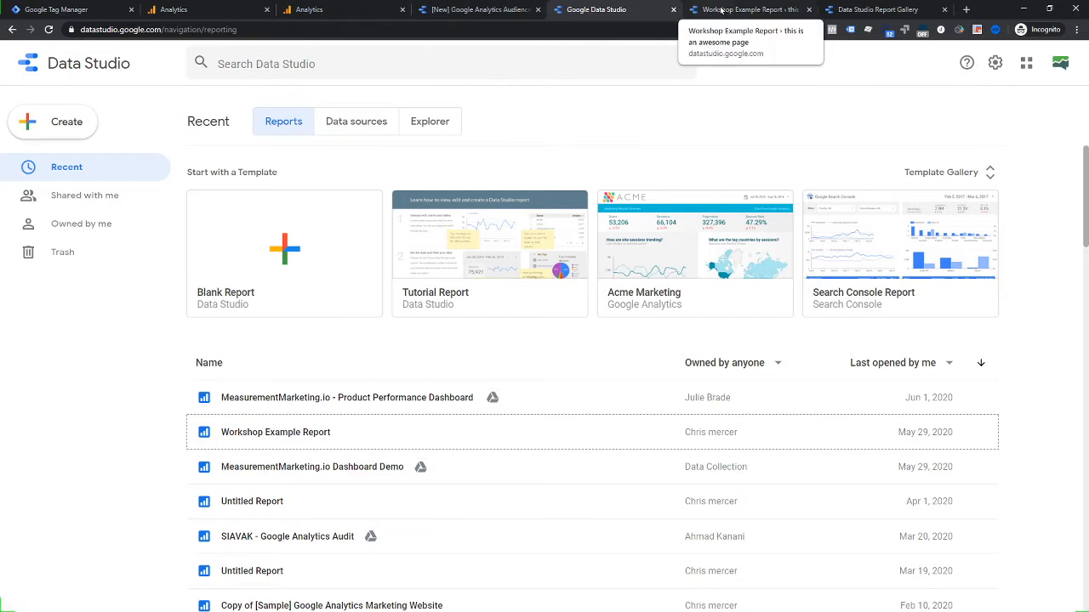
click(859, 10)
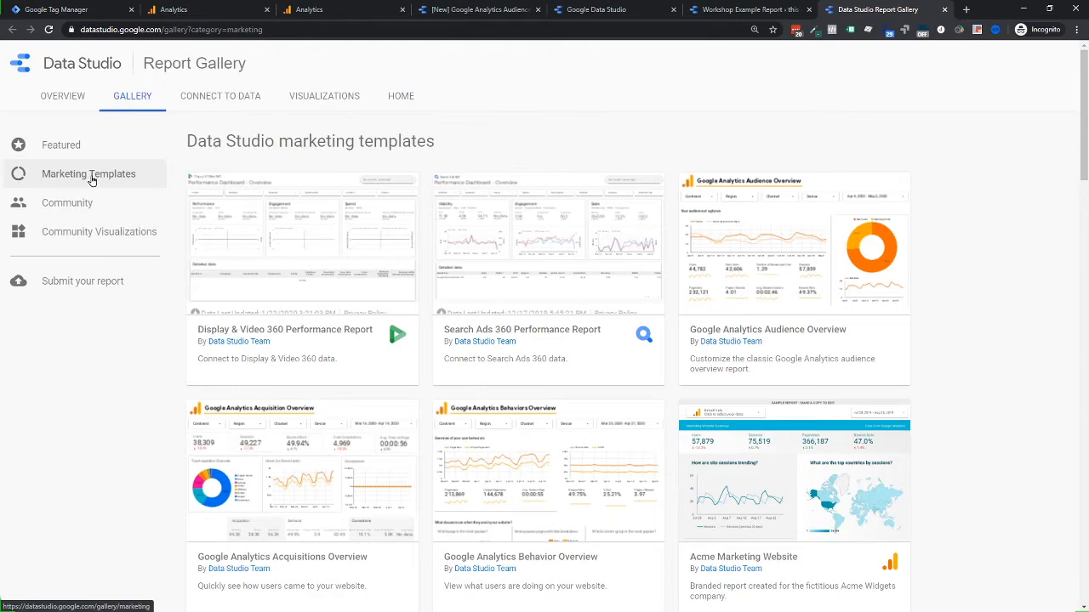
scroll(310, 238, down, 5)
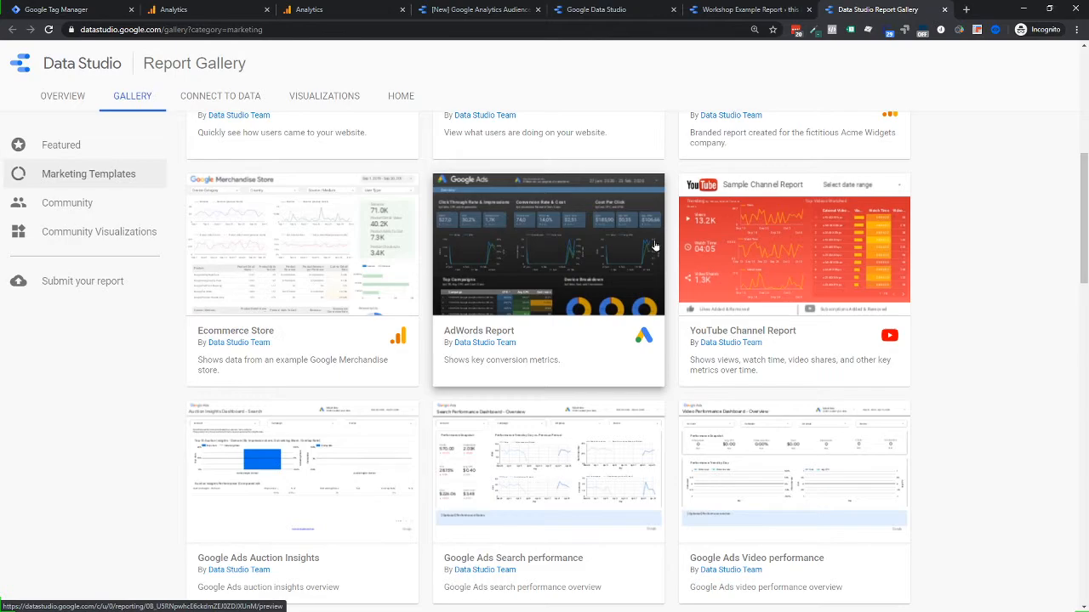
scroll(654, 245, down, 1)
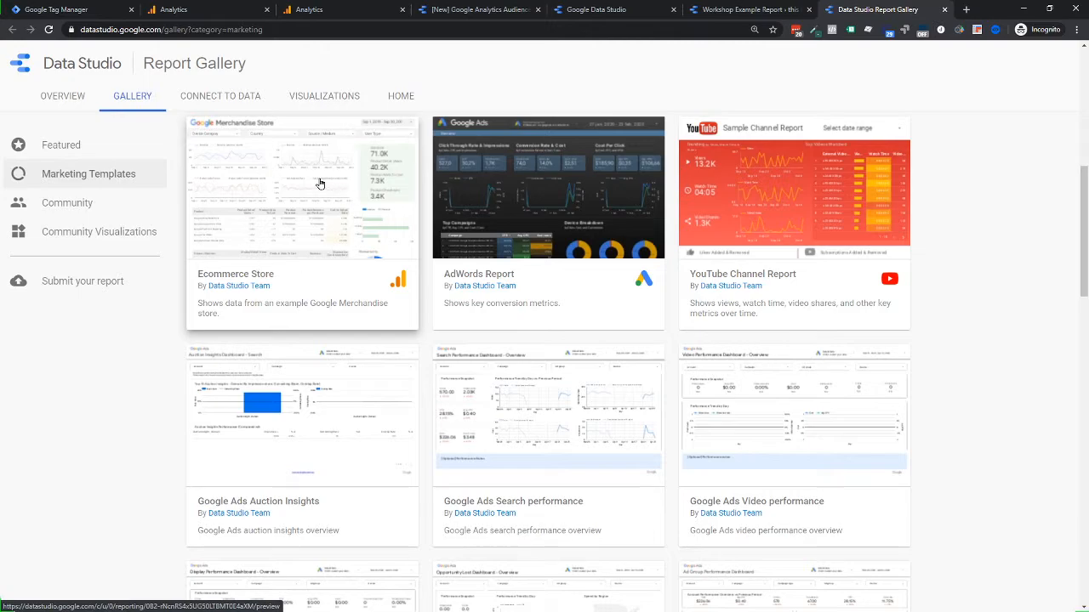
scroll(319, 185, down, 3)
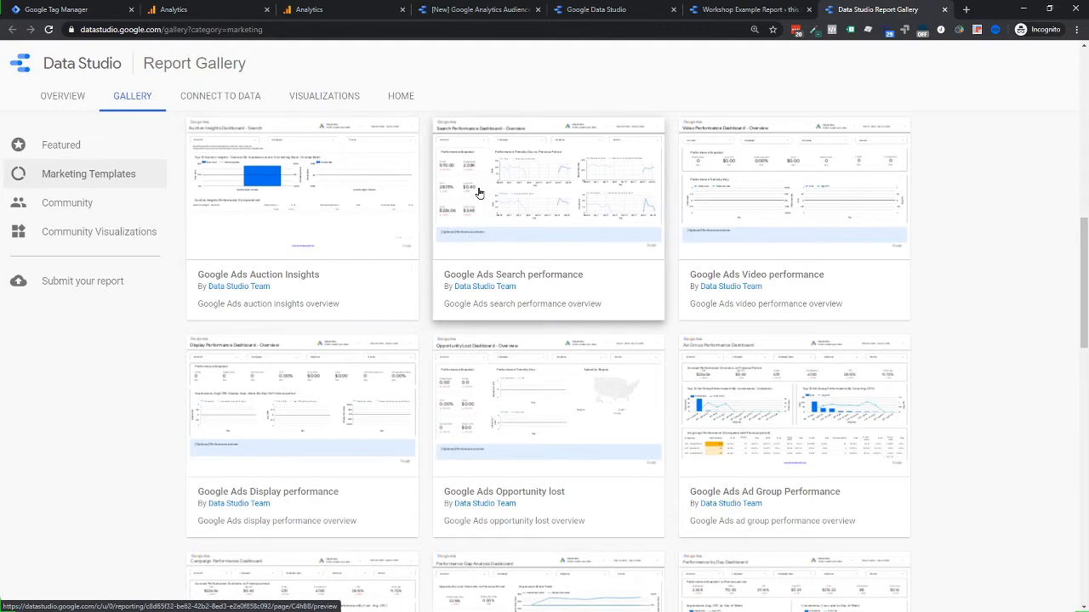
scroll(473, 192, down, 1)
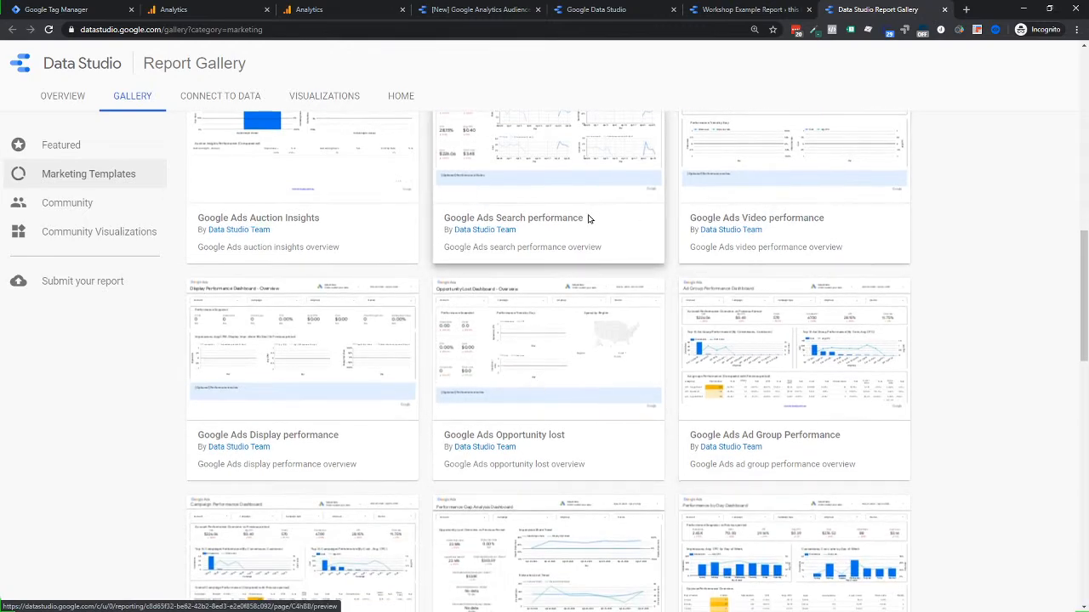
Step: Preview the Google Ads Video performance template, try selecting own data for it, and dismiss the Google Ads authorization request
click(764, 168)
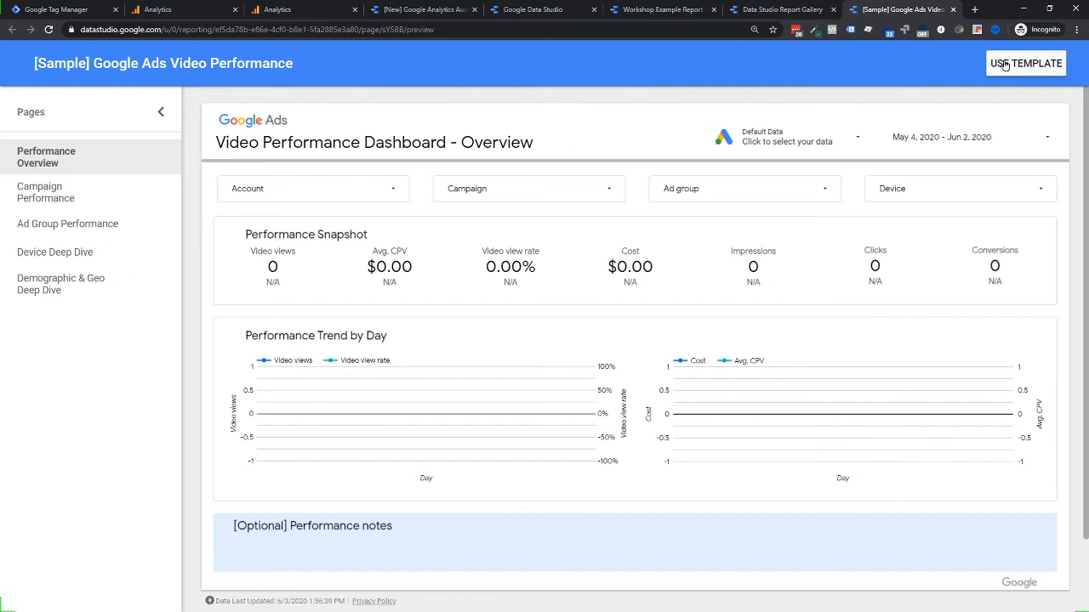
click(834, 144)
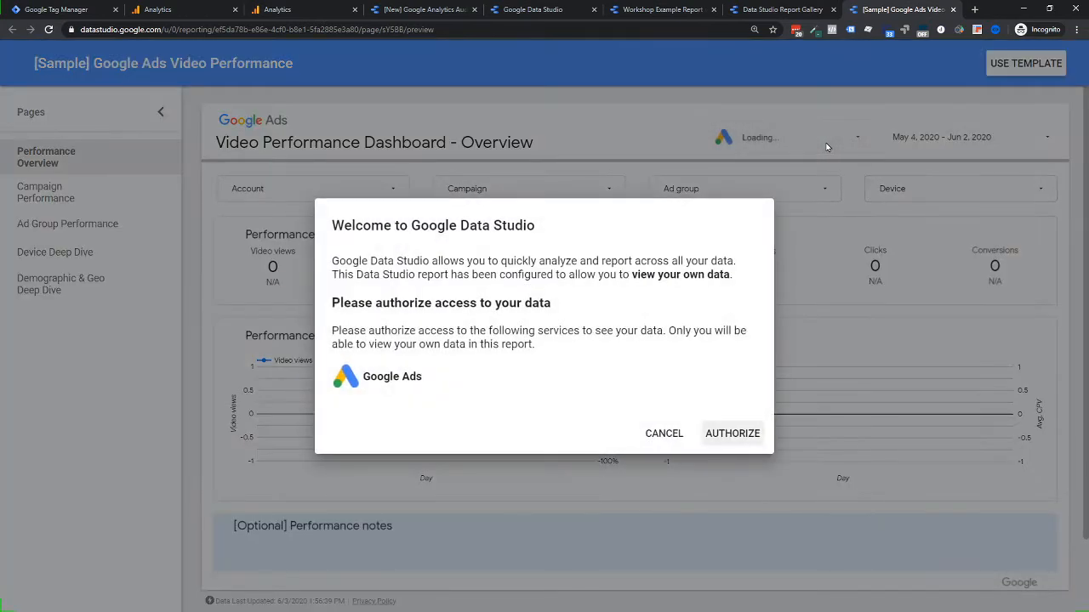
click(720, 439)
click(653, 444)
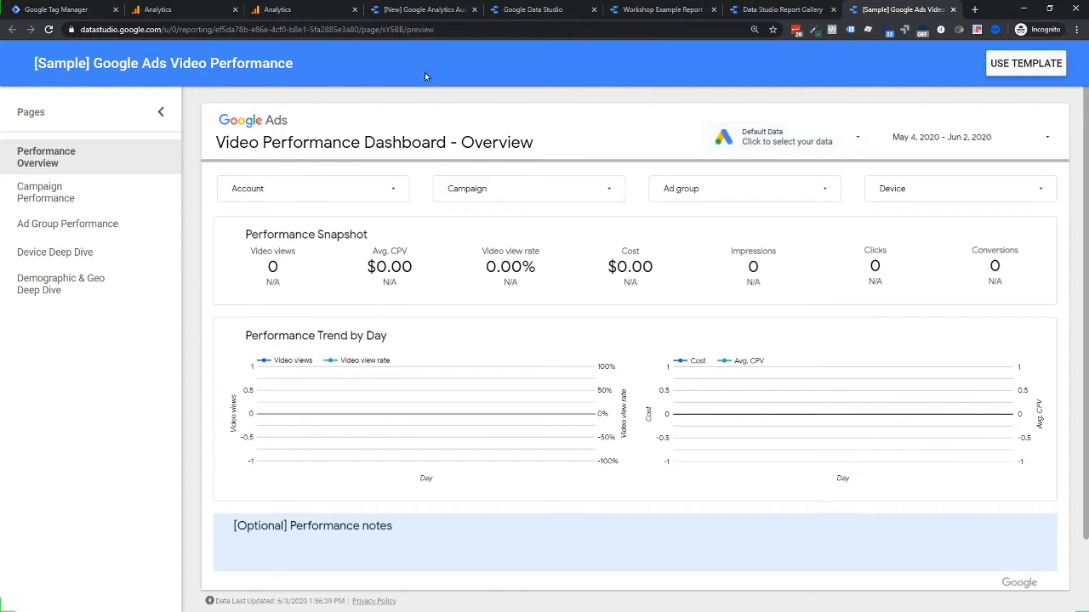
Step: Return to the Report Gallery and browse the remaining Google Ads marketing templates
click(762, 8)
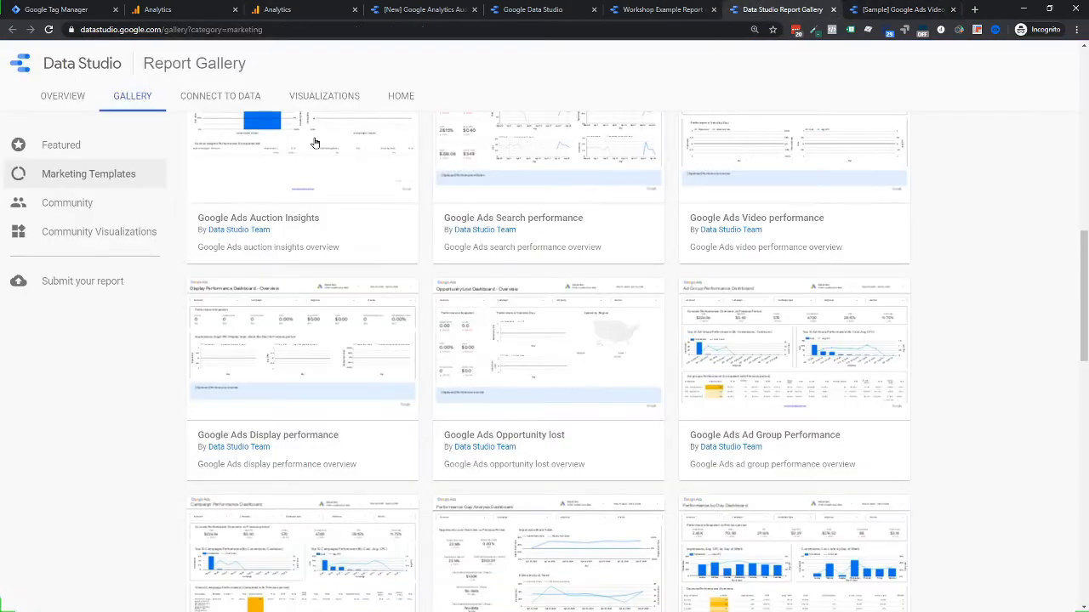
scroll(355, 392, down, 12)
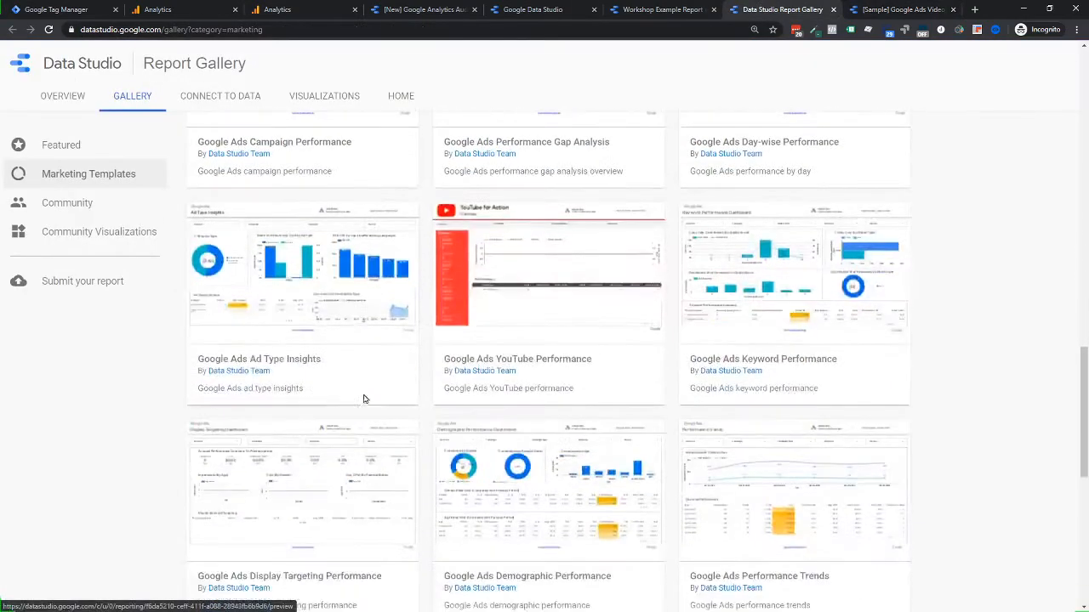
scroll(389, 335, up, 10)
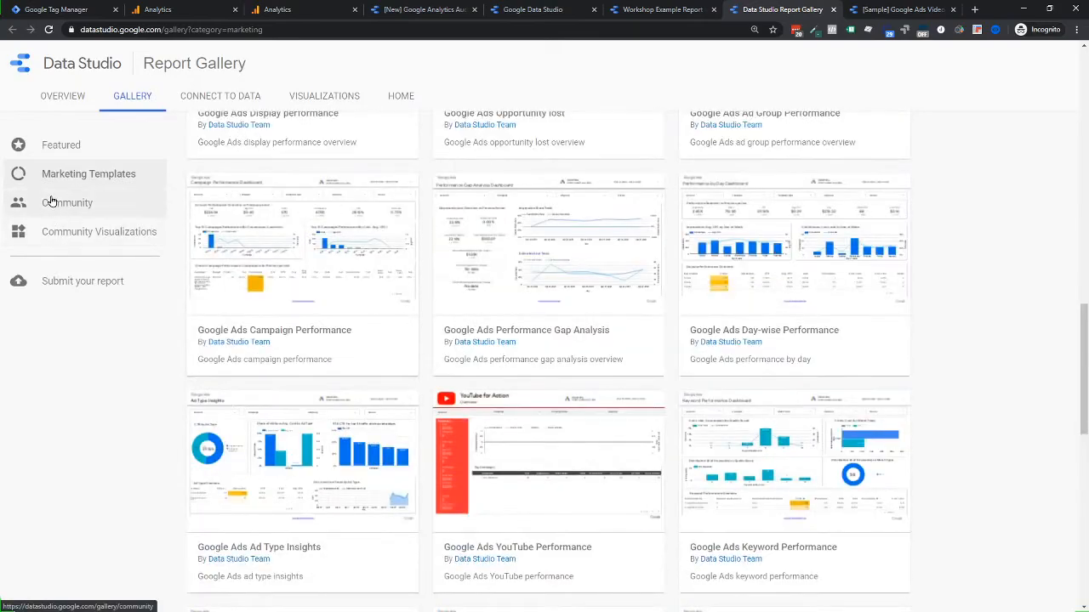
Step: Display the Report Gallery's Community reports and browse the templates offered there
click(51, 202)
scroll(531, 449, down, 3)
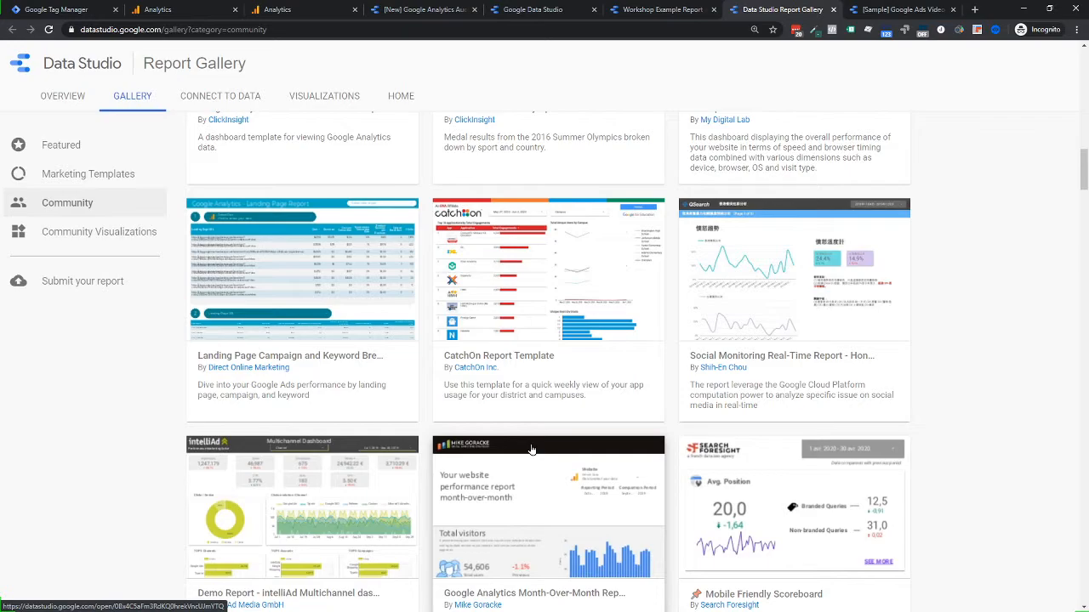
scroll(663, 306, up, 3)
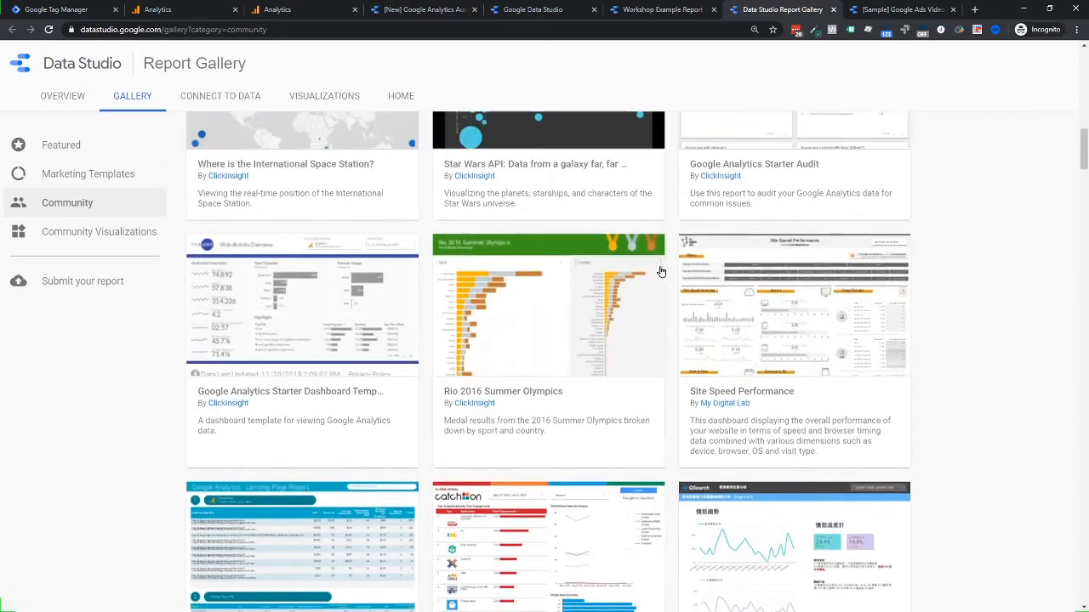
scroll(612, 358, up, 3)
scroll(617, 223, up, 3)
Step: Switch to the Workshop Example Report and put it into edit mode
click(662, 9)
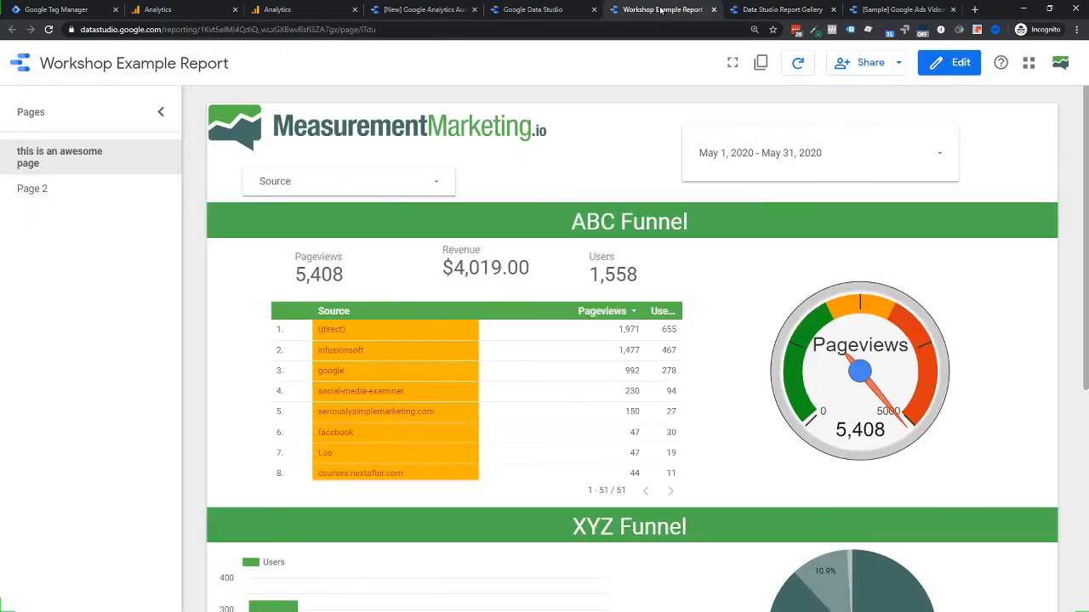
click(953, 69)
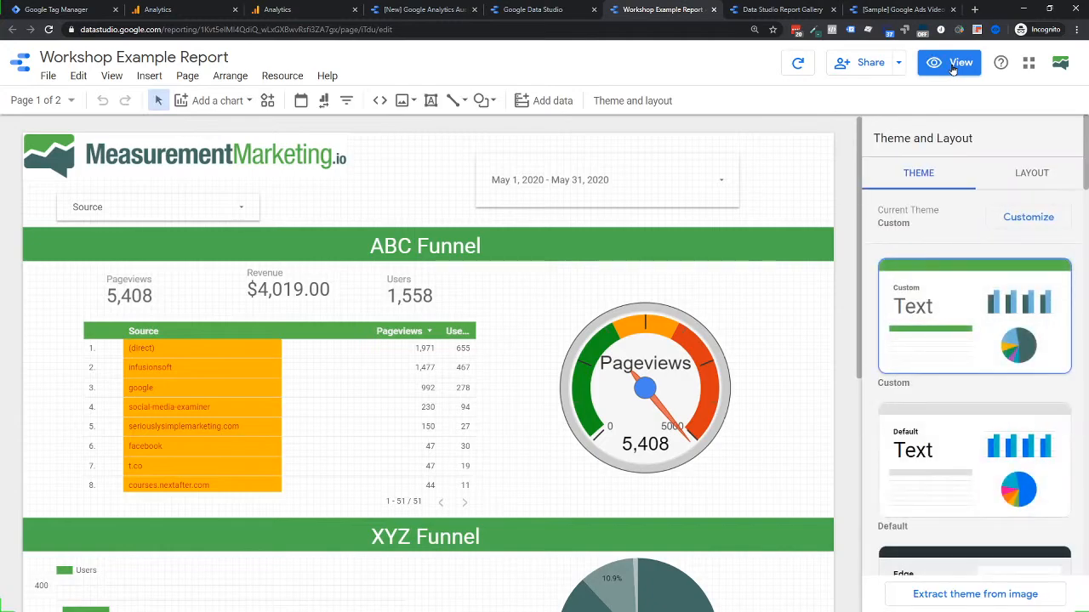
click(218, 100)
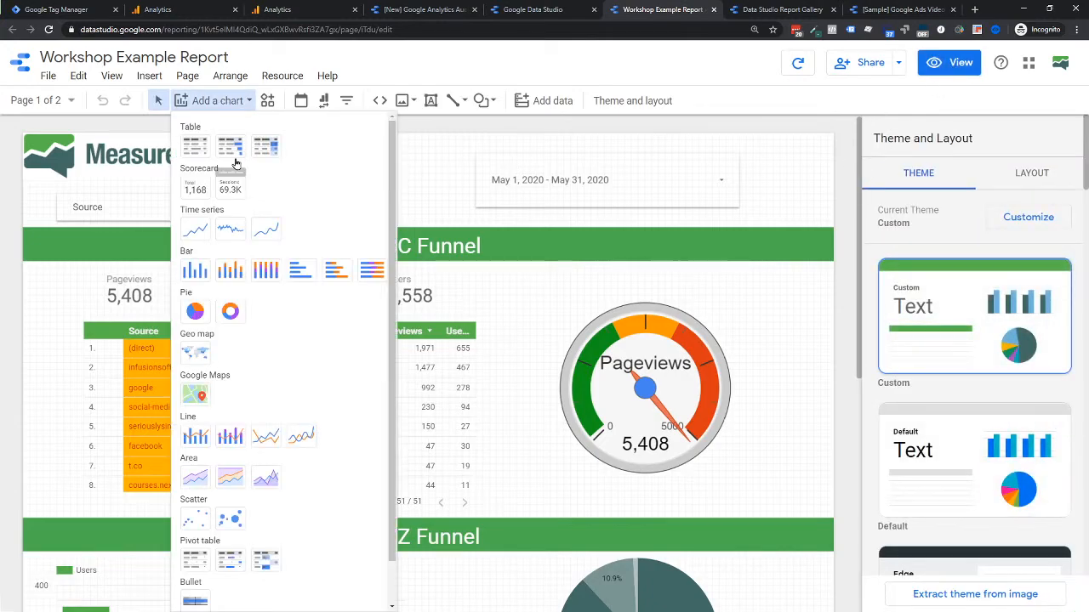
click(195, 396)
scroll(338, 323, down, 5)
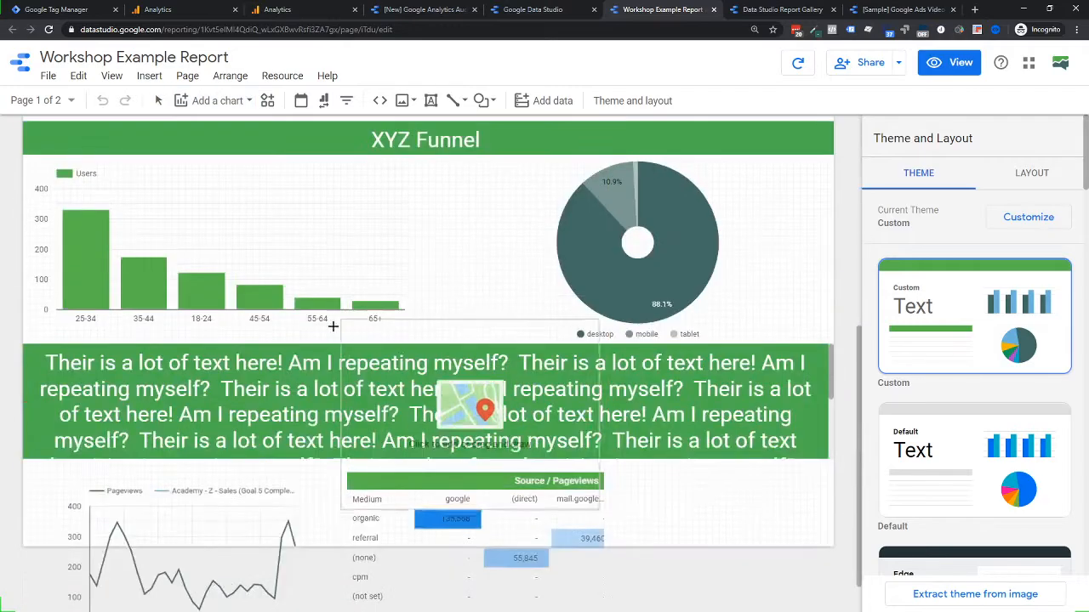
scroll(338, 324, down, 1)
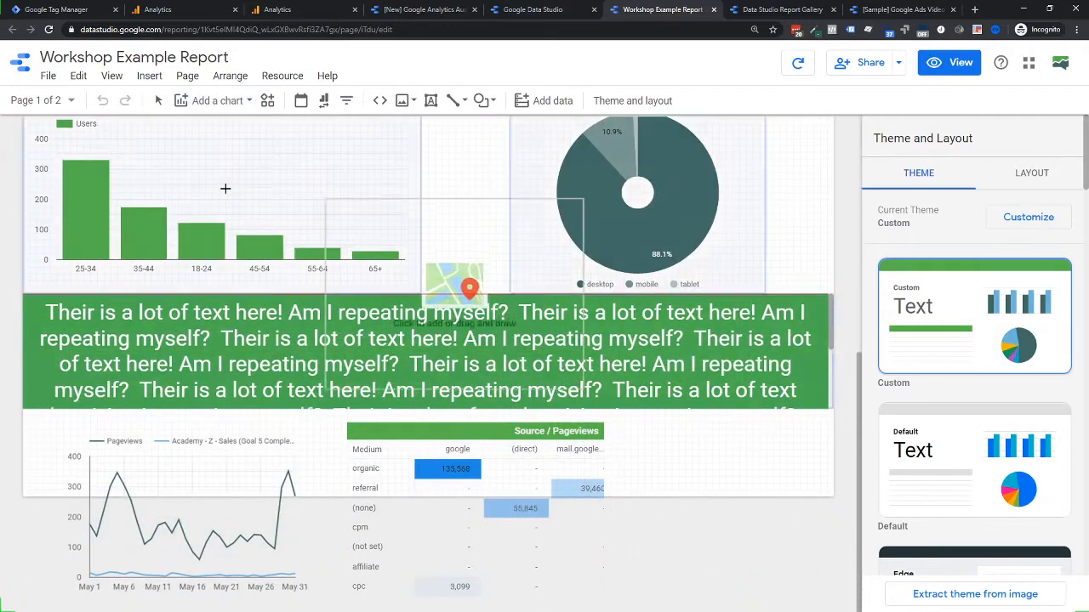
key(Escape)
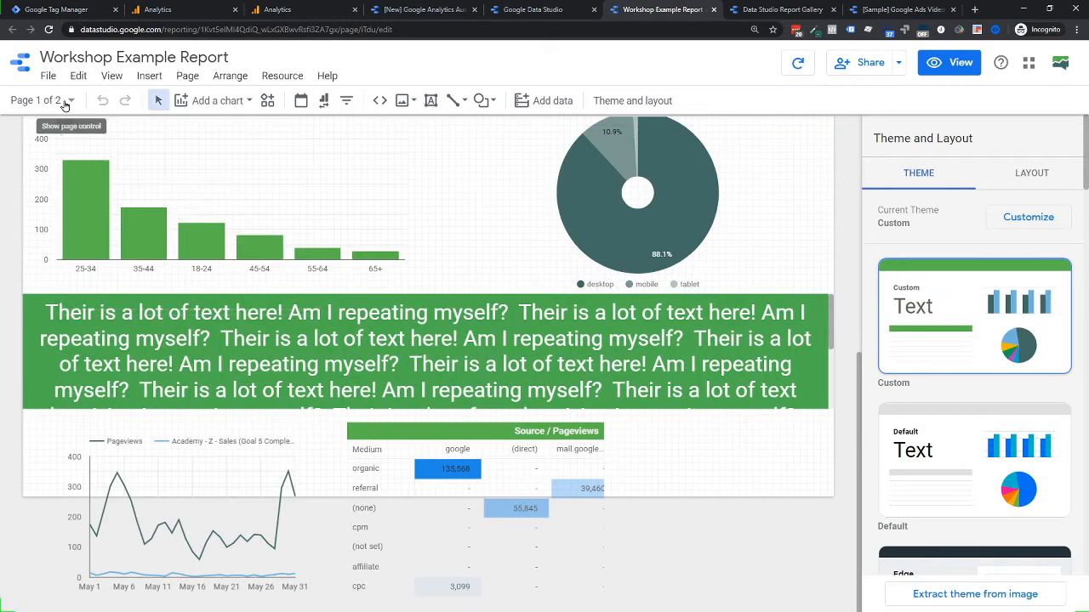
Step: Go to page 2 of the report, add a Google Maps chart below the step scorecards, and enlarge it
click(56, 103)
click(56, 194)
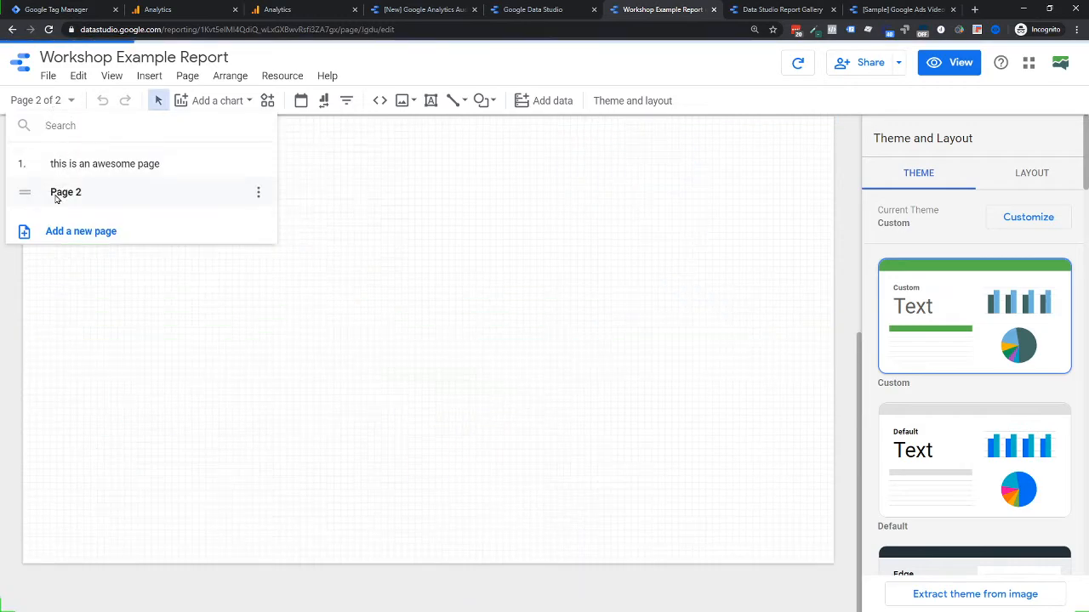
click(325, 317)
click(207, 102)
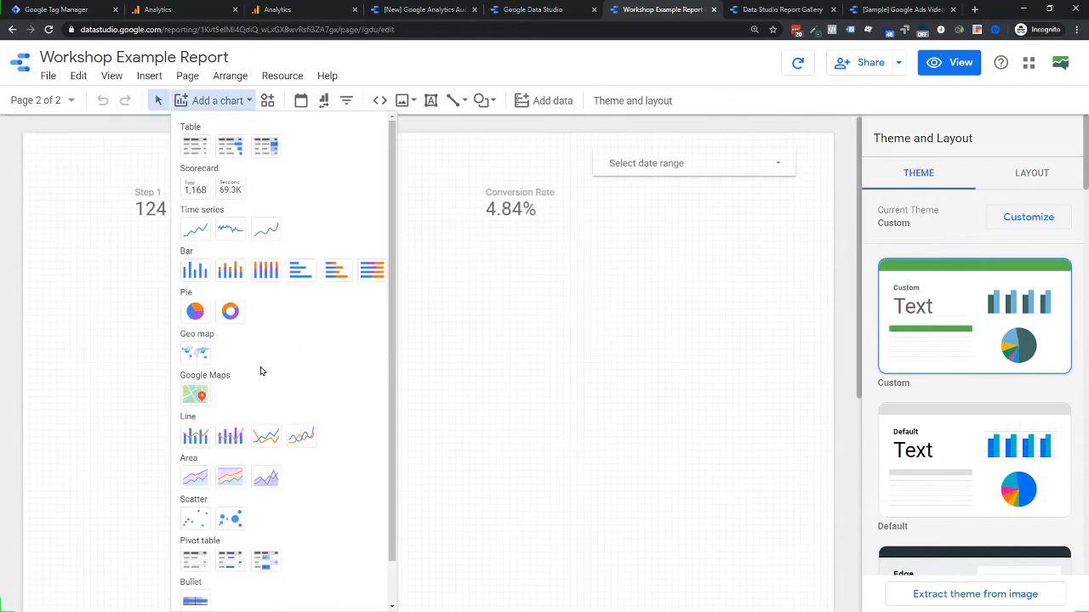
click(195, 393)
click(70, 256)
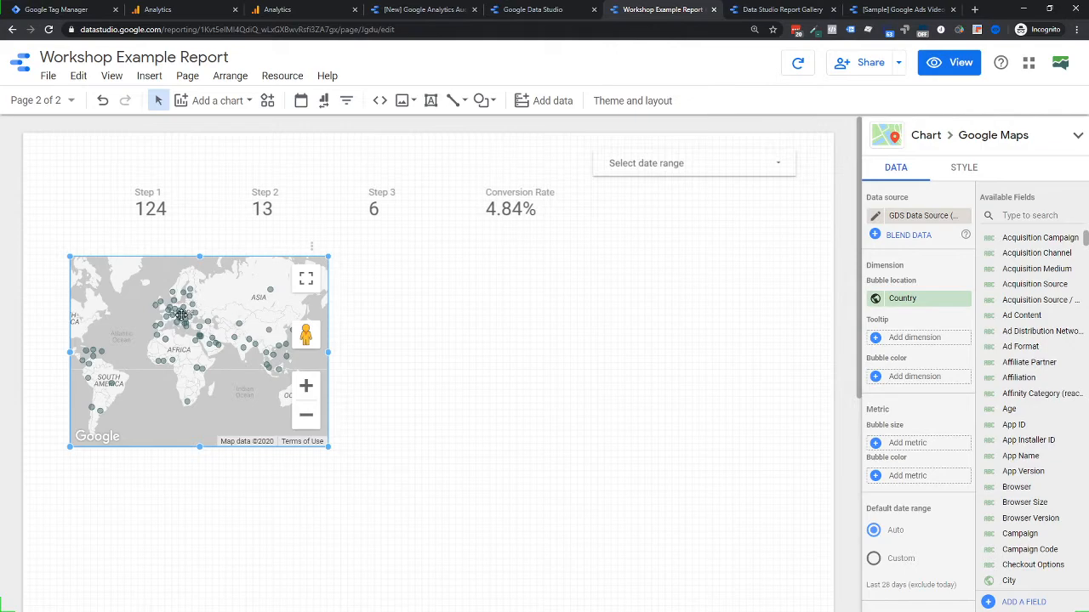
drag(329, 445, 630, 539)
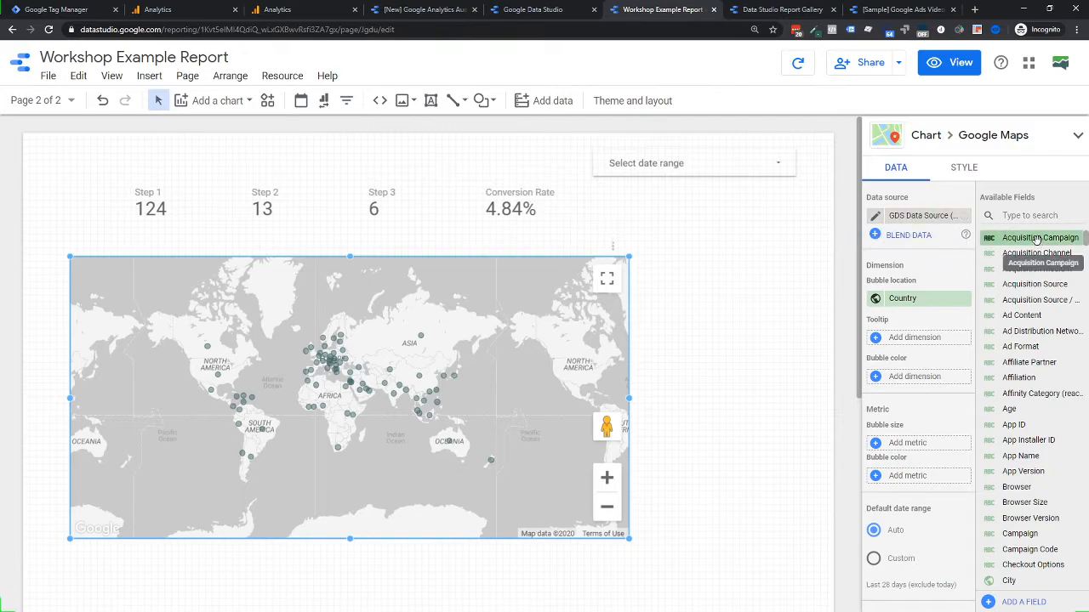
Step: Create a table from the Acquisition Campaign field and place it beside the map, shrinking the map to make room
drag(1035, 240, 719, 298)
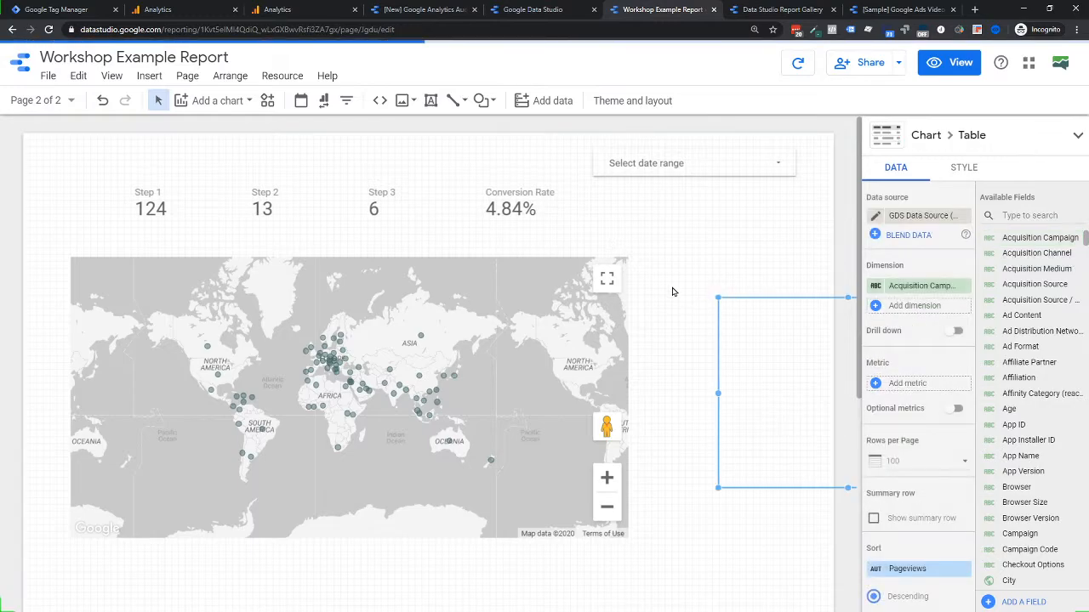
click(552, 343)
drag(628, 542, 207, 350)
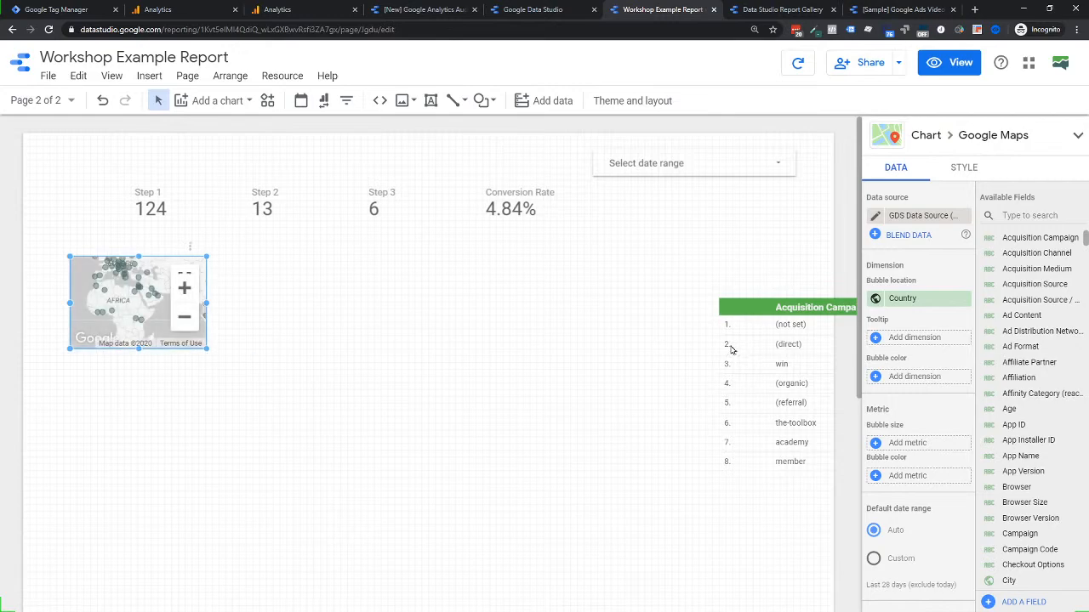
click(760, 348)
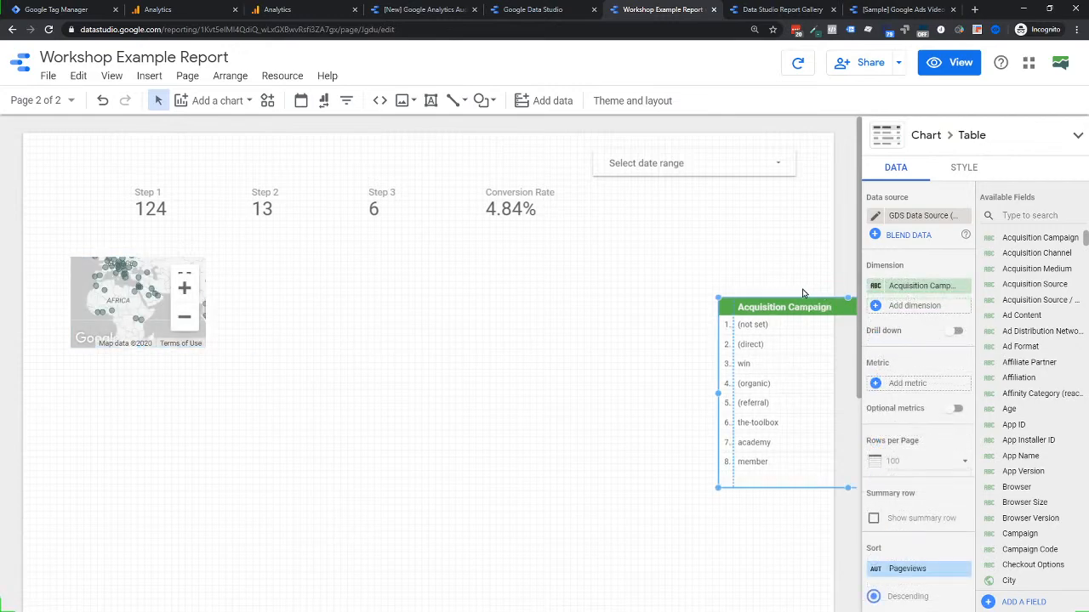
drag(743, 313, 298, 280)
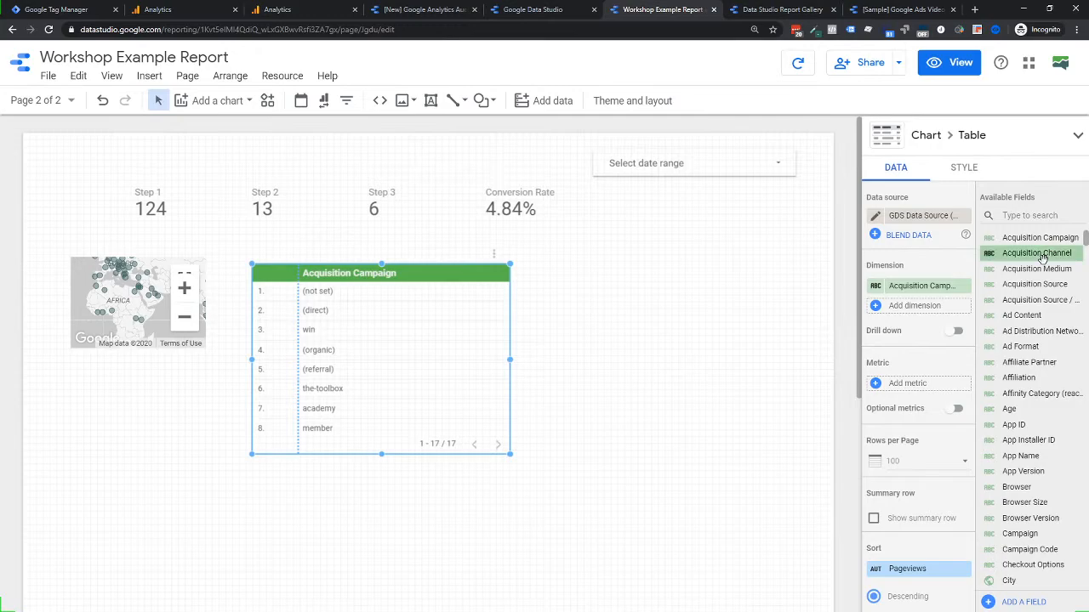
Step: Find the Avg. QTY metric among the available fields and add it as a scorecard beside the campaign table
scroll(1033, 421, down, 7)
scroll(1027, 429, down, 15)
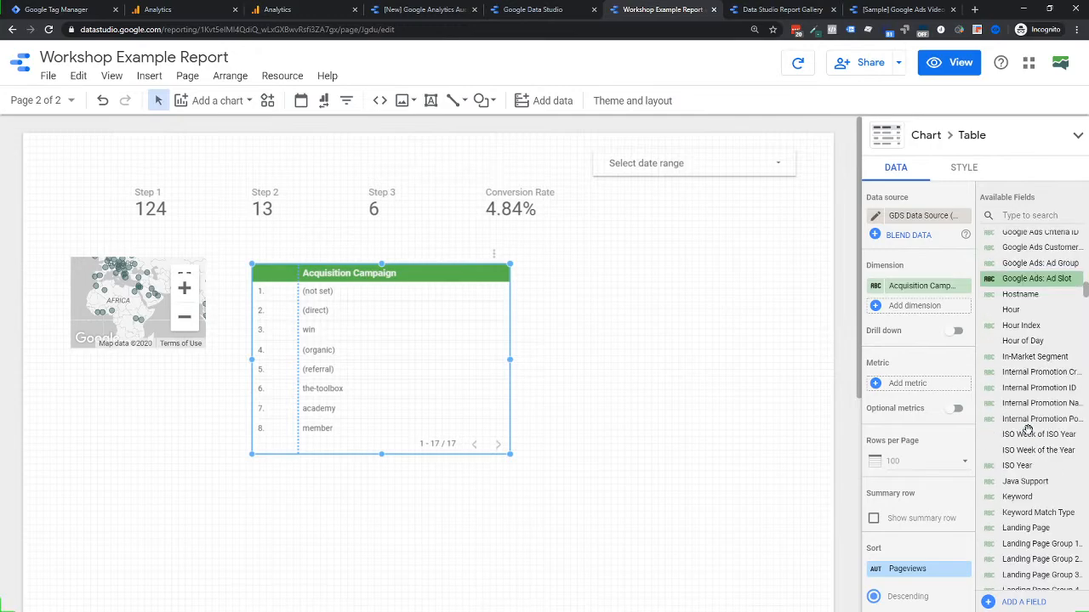
scroll(1030, 425, down, 15)
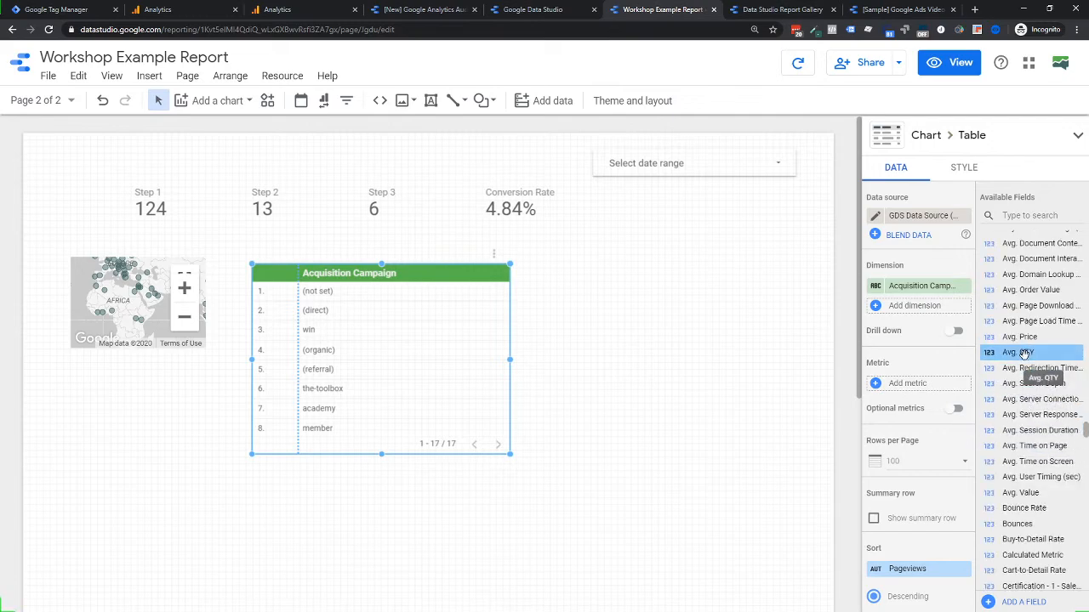
drag(1025, 354, 631, 321)
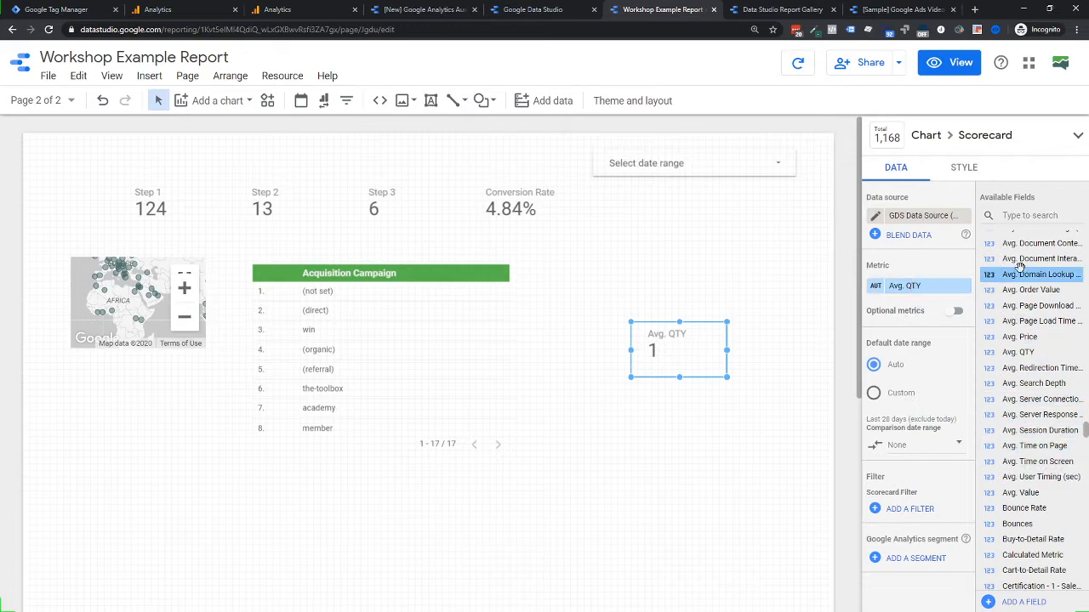
Step: Search the available fields for "users" and add the Users metric as a scorecard above the Avg. QTY one
click(1014, 216)
text(users)
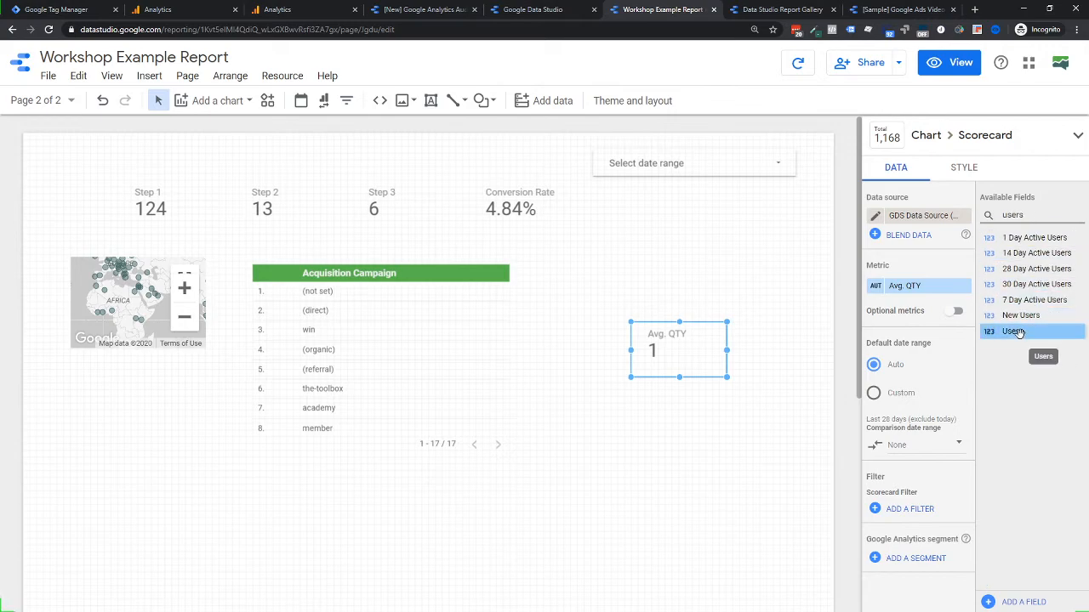
drag(1016, 331, 590, 249)
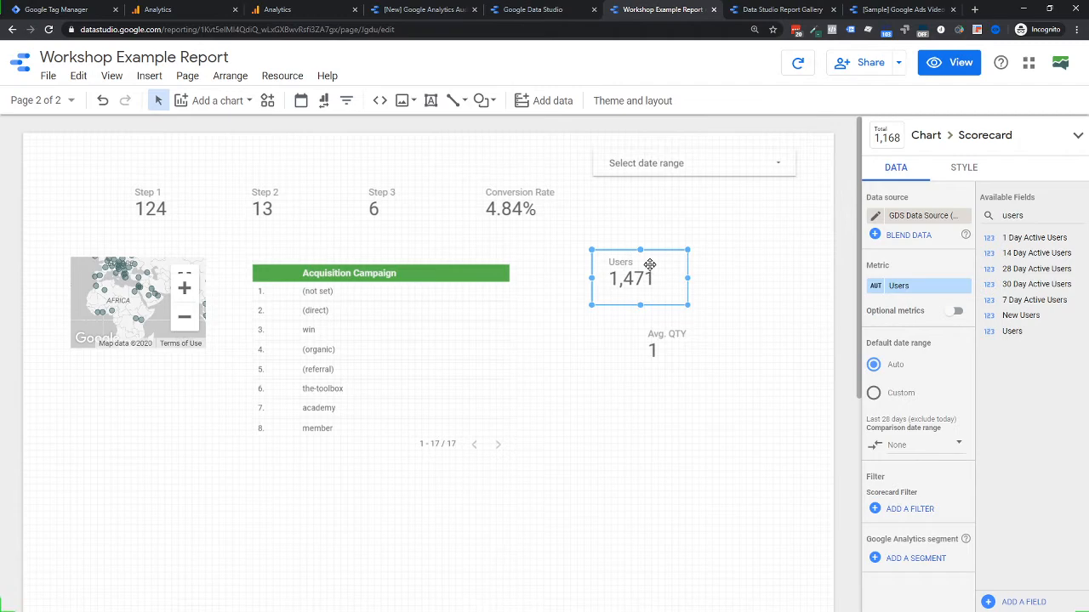
Step: Insert a pie chart overlapping the Acquisition Campaign table and delete it again
click(331, 314)
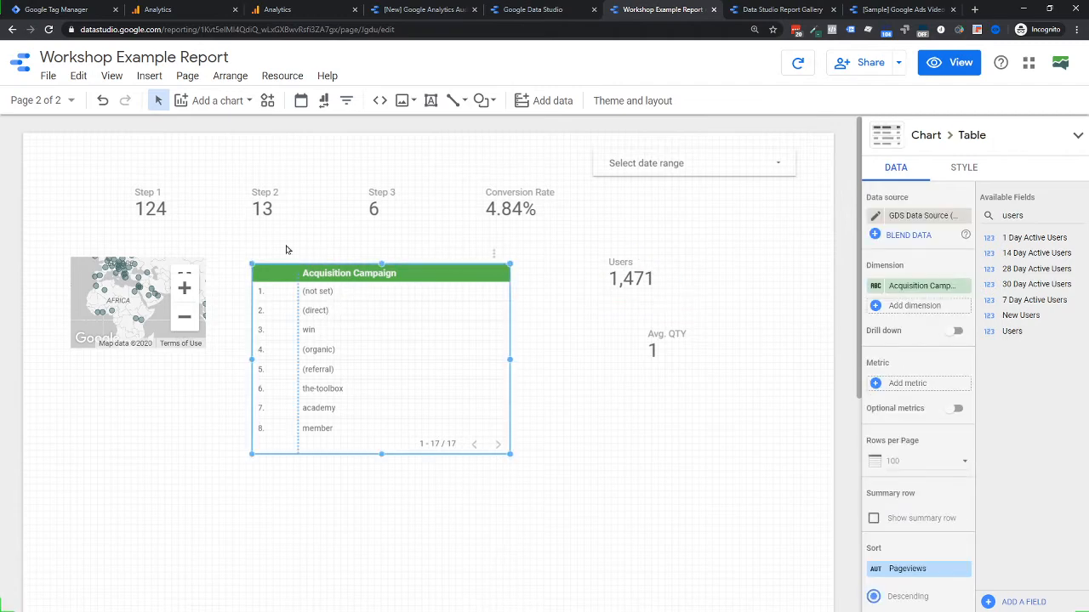
click(202, 102)
click(205, 308)
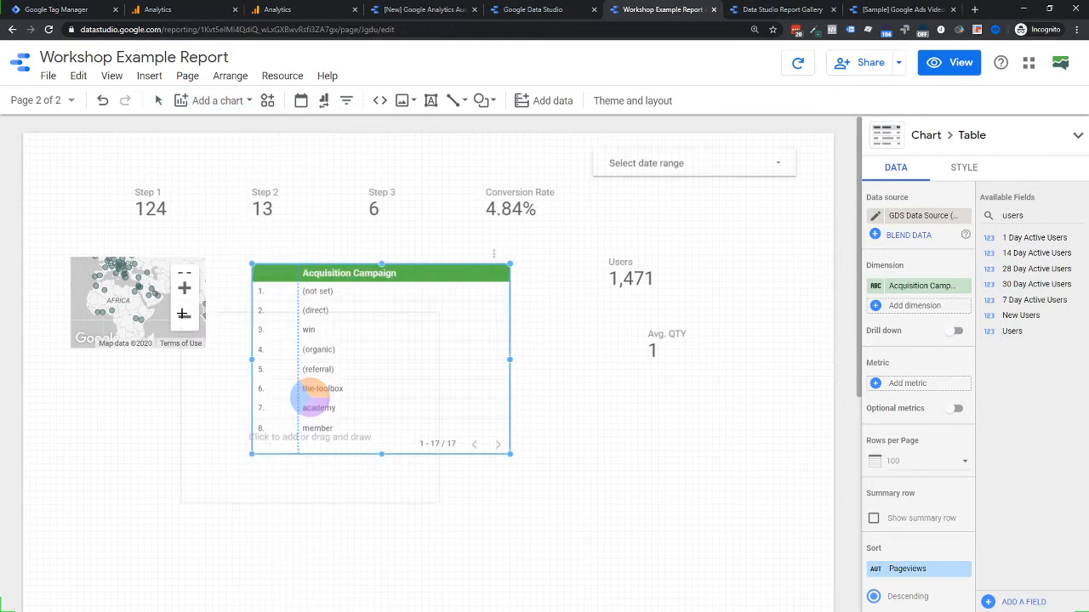
mouse_move(379, 304)
mouse_down()
mouse_move(510, 493)
mouse_move(638, 493)
mouse_up()
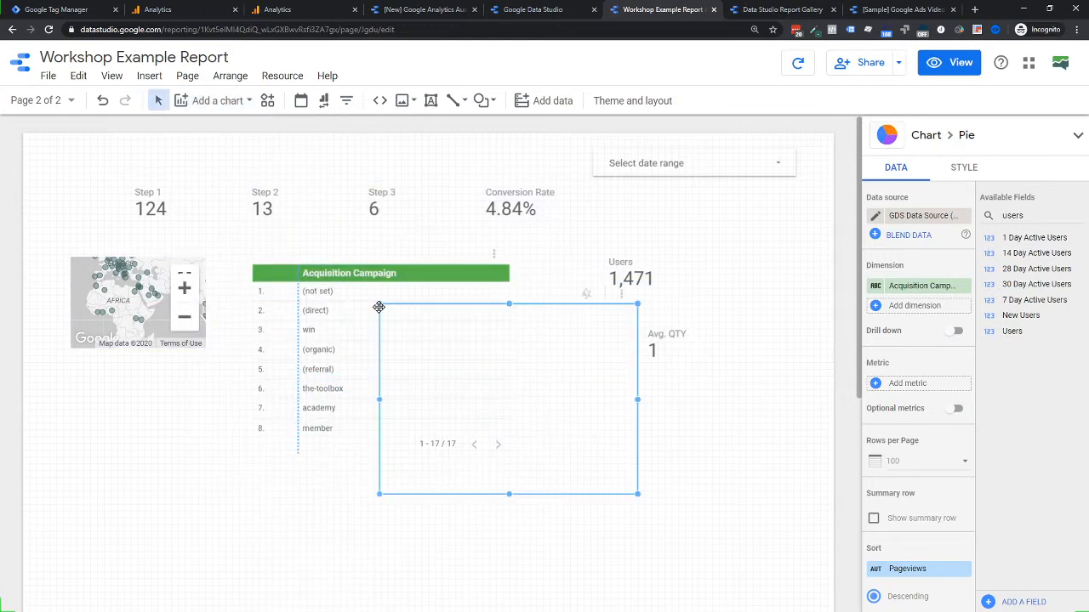
click(333, 302)
click(602, 397)
click(605, 397)
key(Delete)
Step: Convert the Acquisition Campaign table to a 100% stacked bar chart and back to a plain table
click(376, 365)
right_click(377, 365)
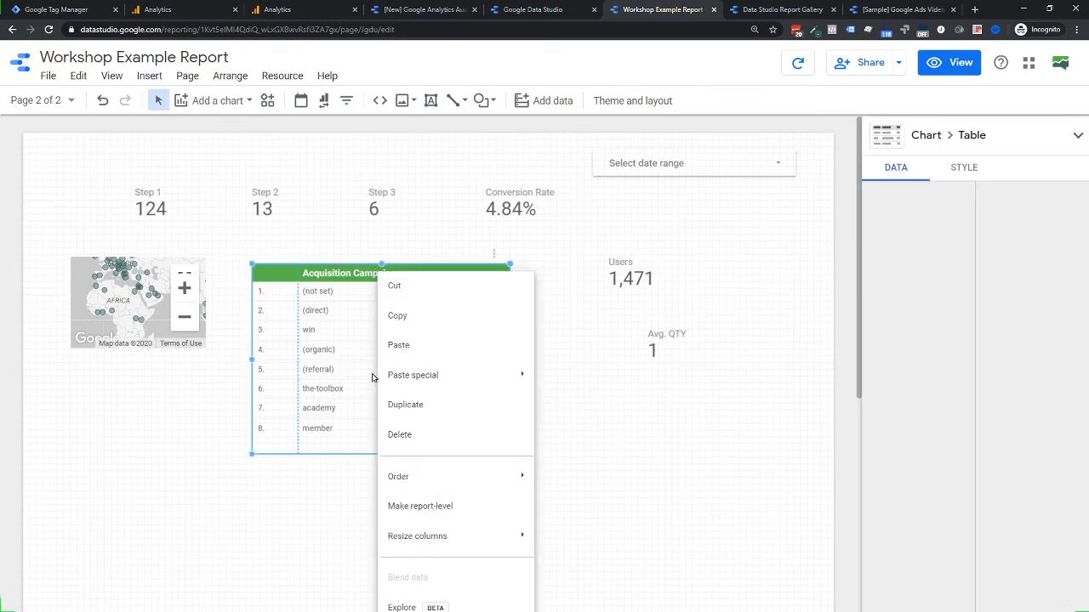
key(Escape)
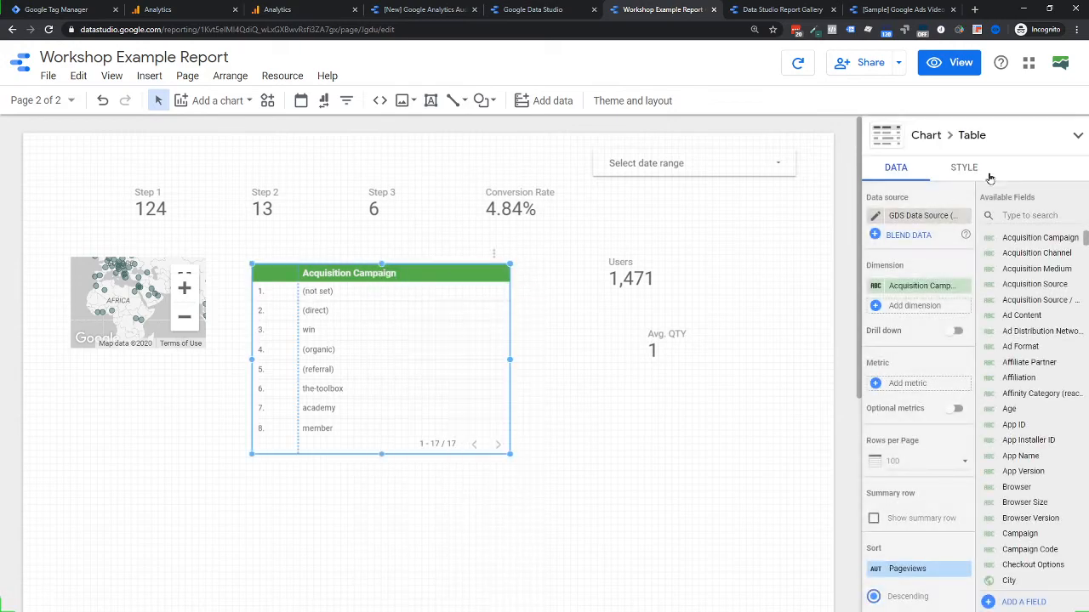
click(964, 169)
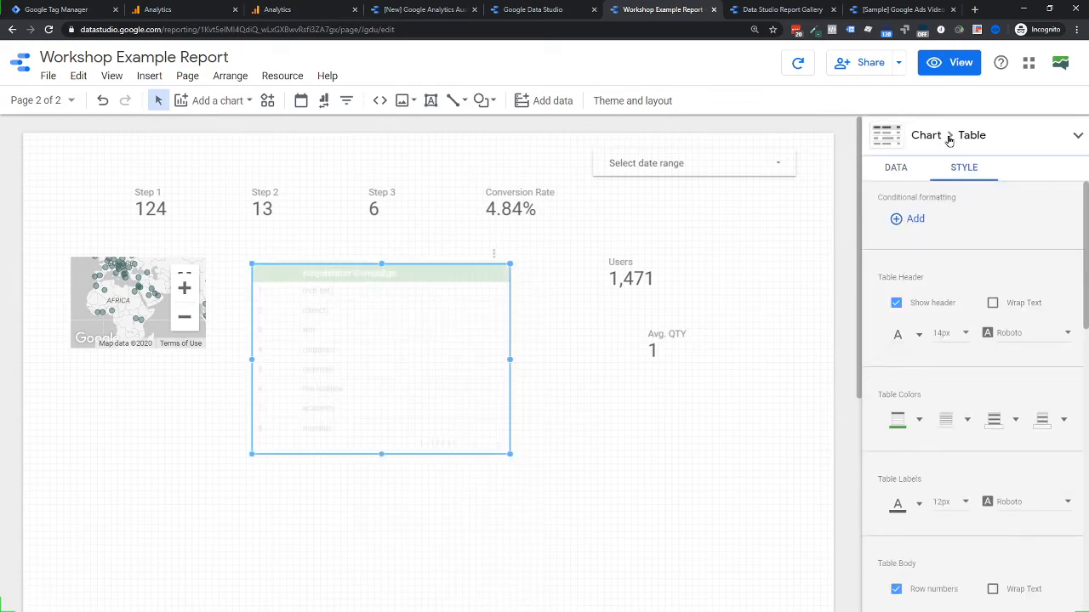
click(1007, 134)
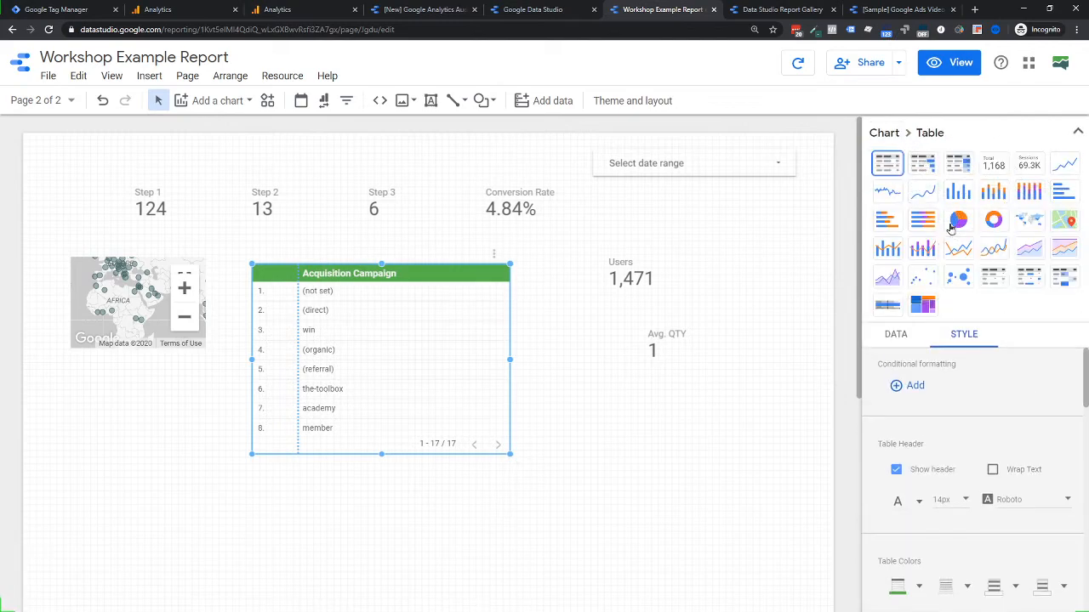
click(922, 220)
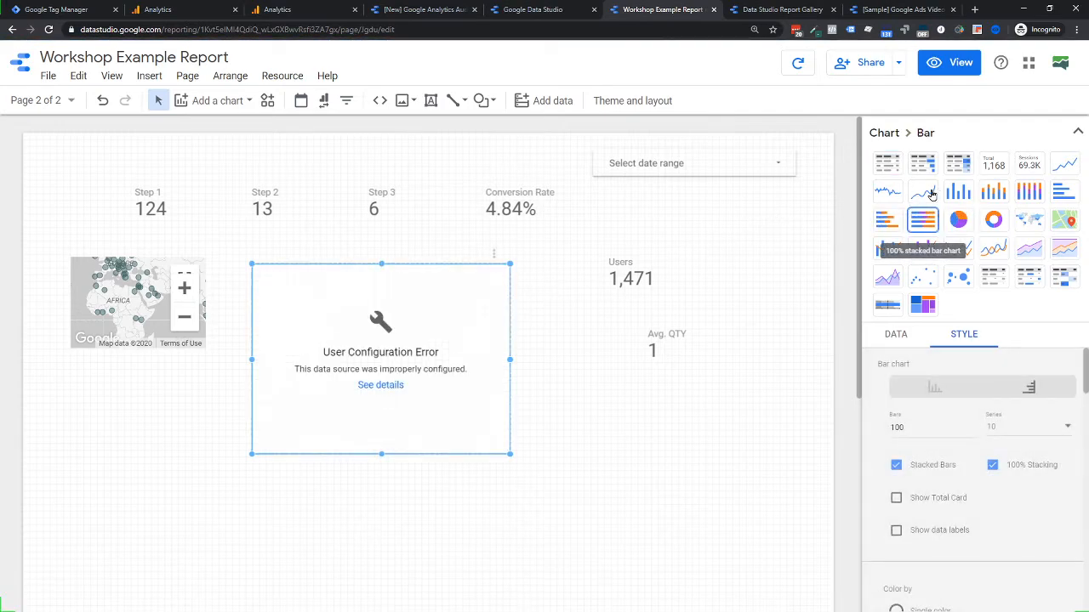
click(886, 164)
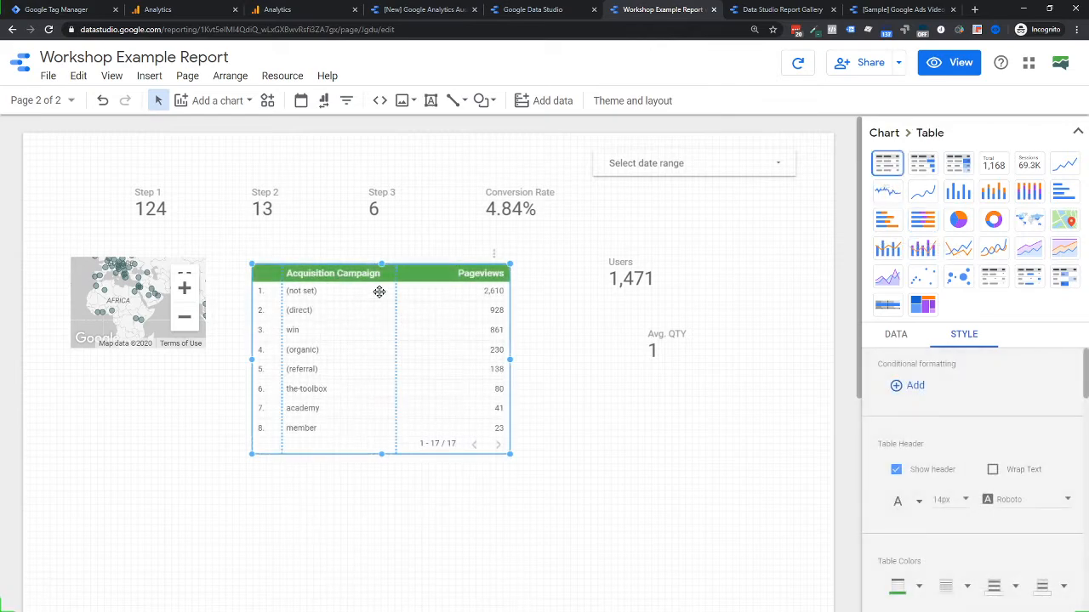
click(1077, 129)
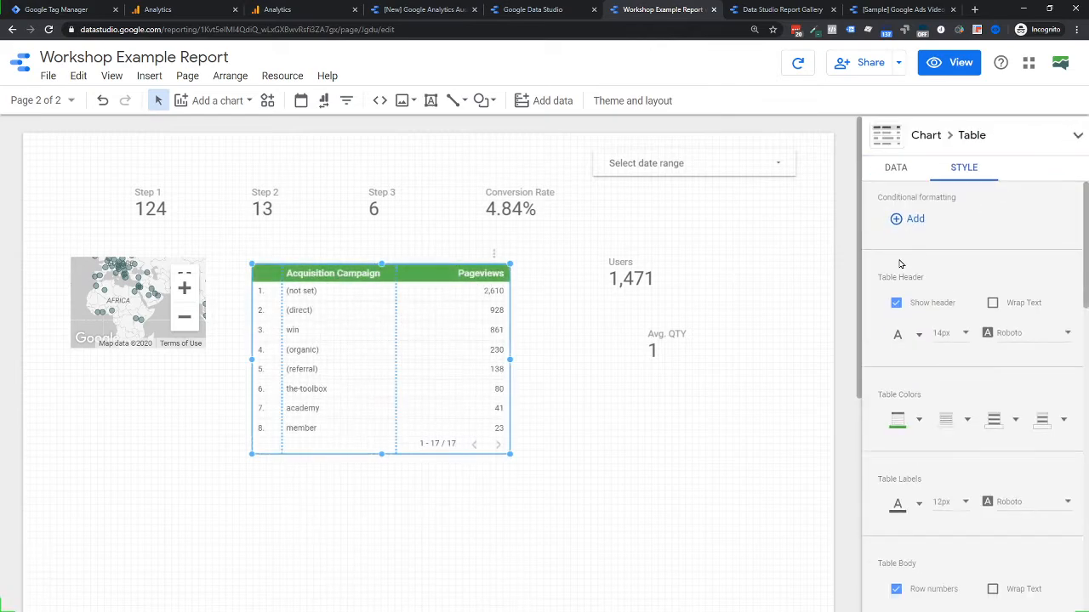
Step: Search the fields for "date", add Date as a time series chart below the scorecards, and move the chart closer to them
click(896, 170)
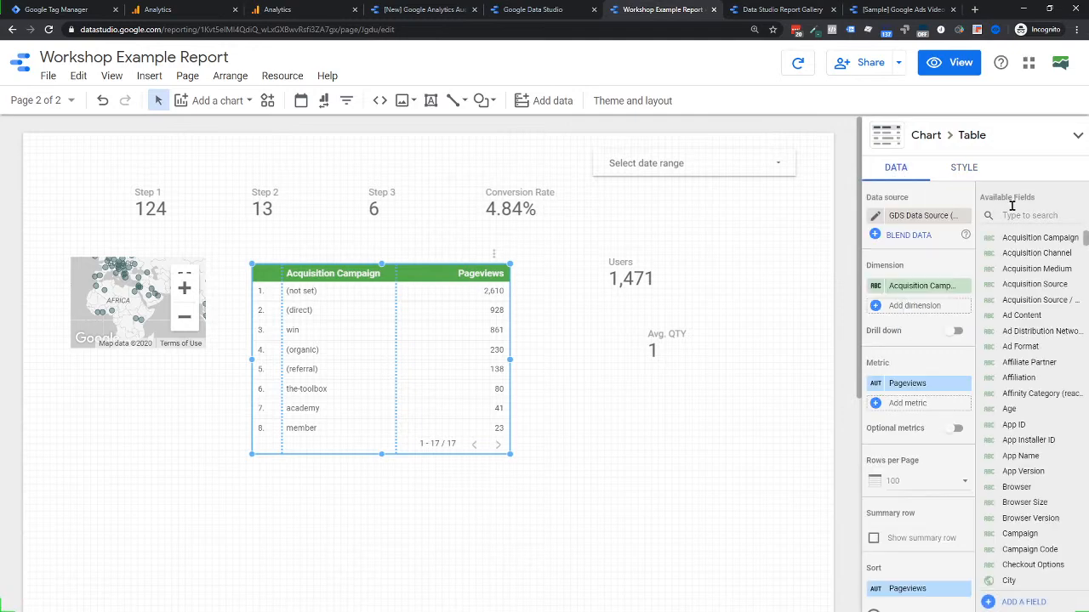
click(1021, 209)
text(date)
drag(1037, 239, 566, 410)
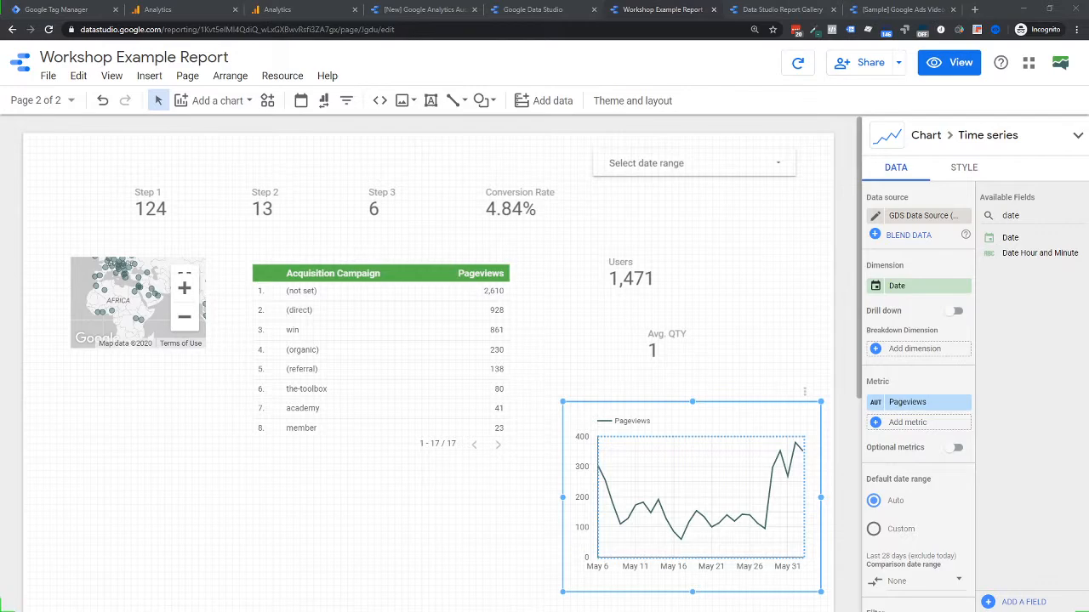
click(586, 309)
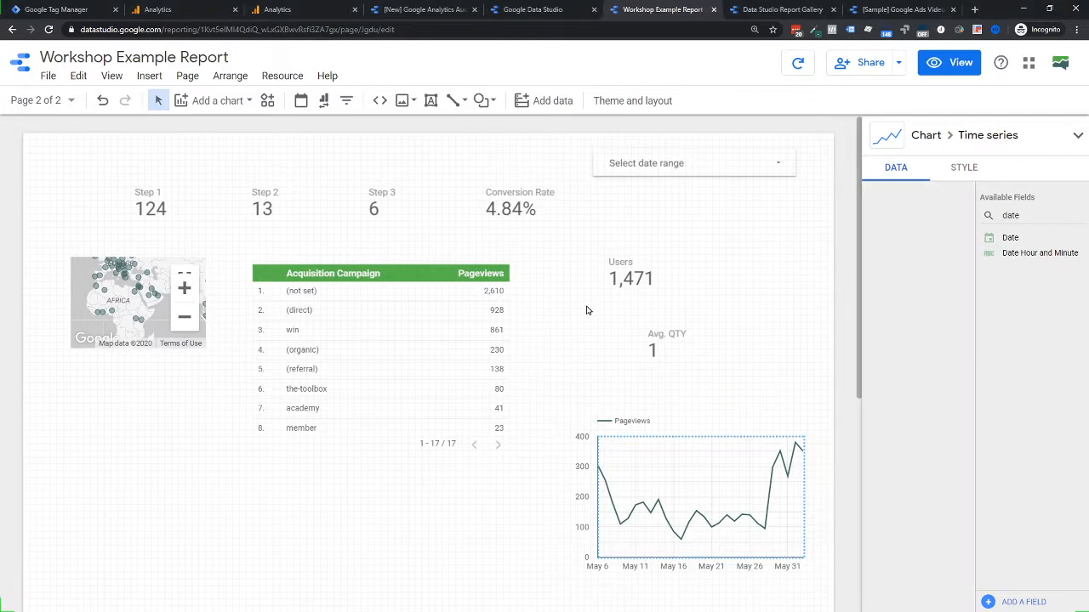
drag(600, 440, 575, 411)
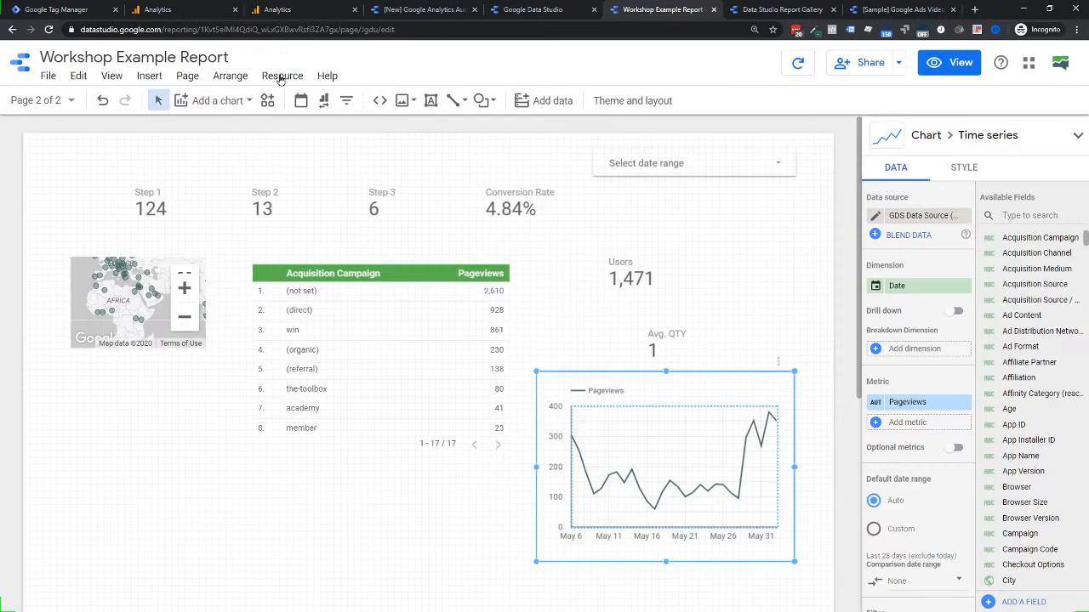
Step: Browse the community visualizations and the partner visualizations in the Community Gallery, and close the gallery
click(268, 101)
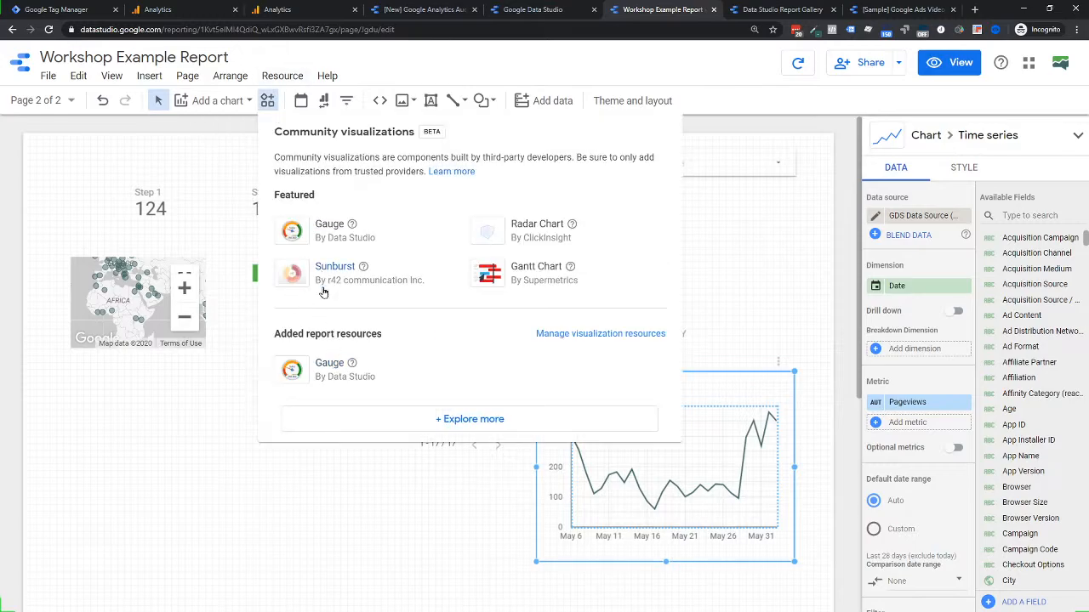
click(442, 419)
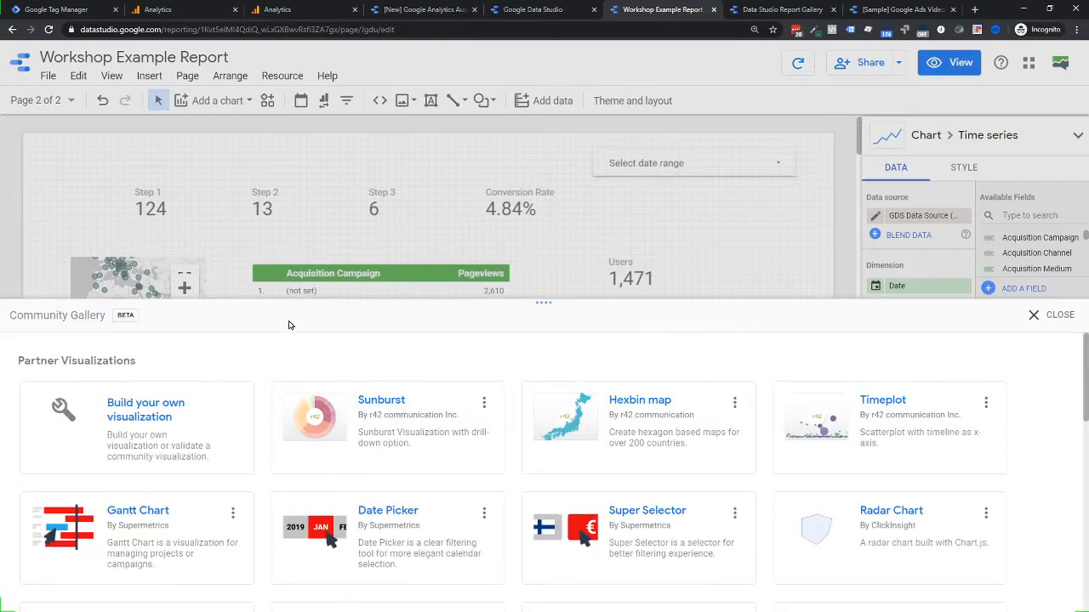
scroll(501, 449, down, 5)
scroll(500, 450, down, 5)
scroll(499, 378, up, 10)
click(1053, 314)
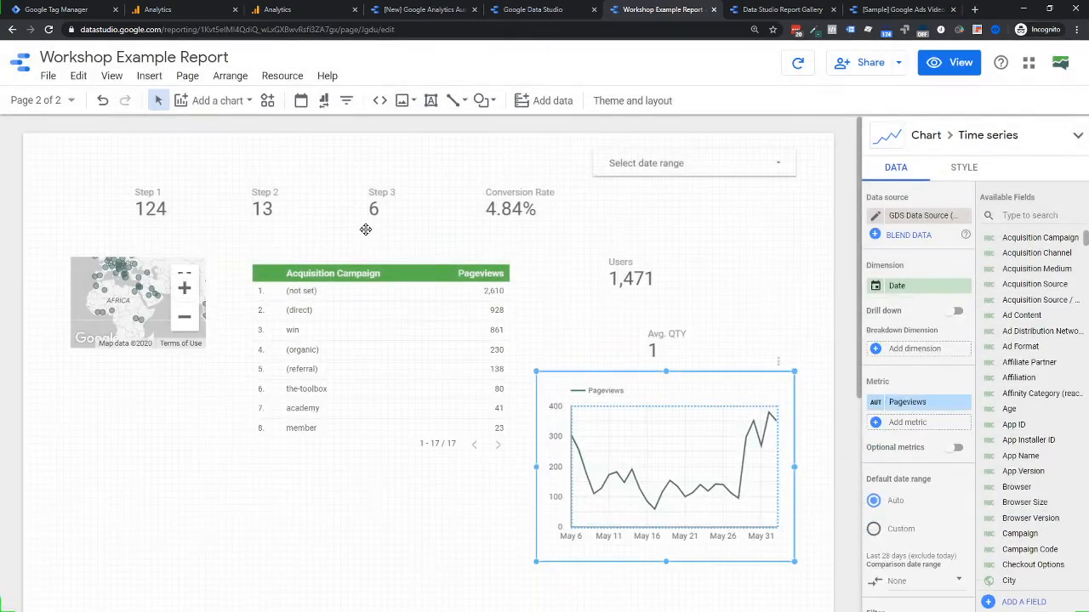